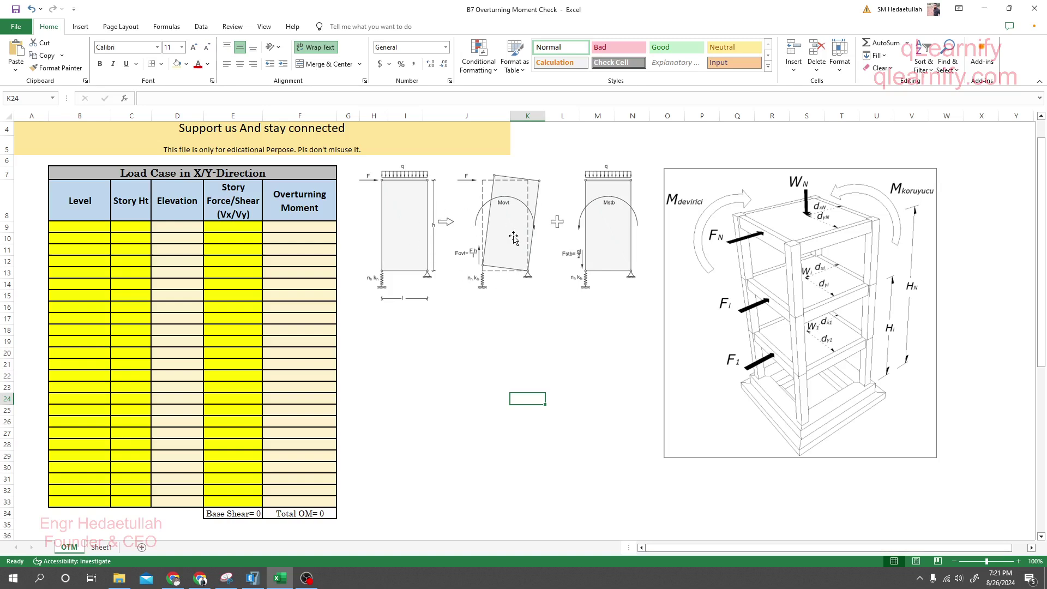
Step: Review the overturning moment worksheet from the load case table down to the resisting moment and safety factor rows
{"action": "scroll", "coordinate": [513, 237], "scroll_direction": "up", "scroll_amount": 1}
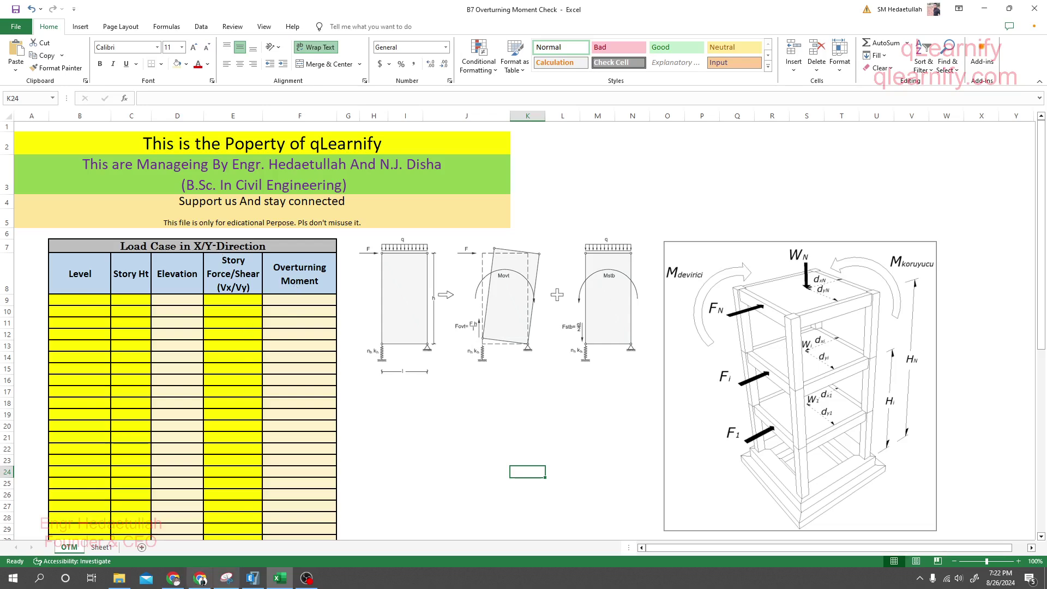
{"action": "left_click", "coordinate": [251, 578]}
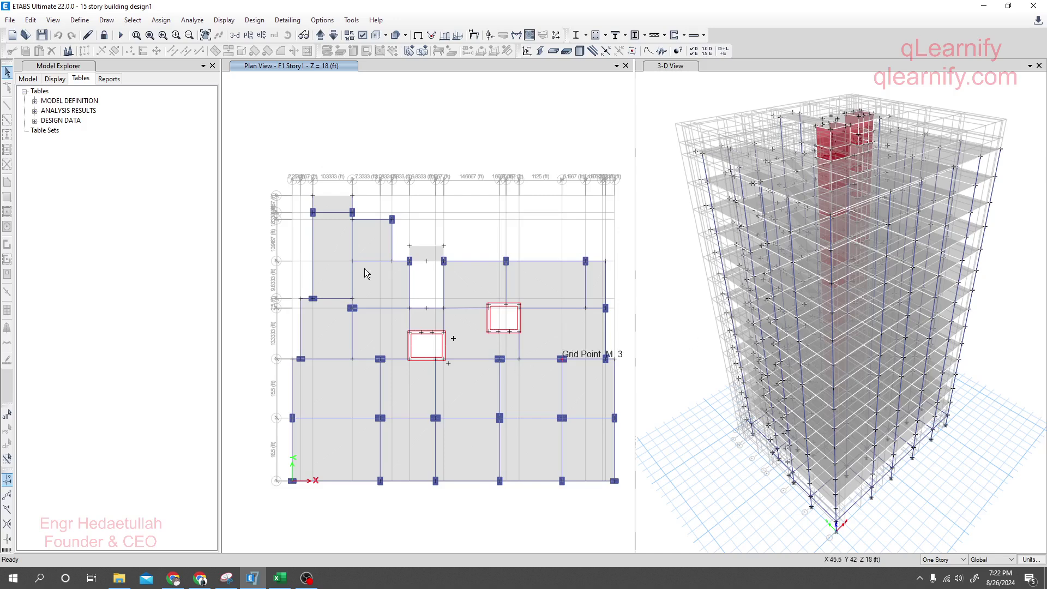
{"action": "left_click", "coordinate": [279, 577]}
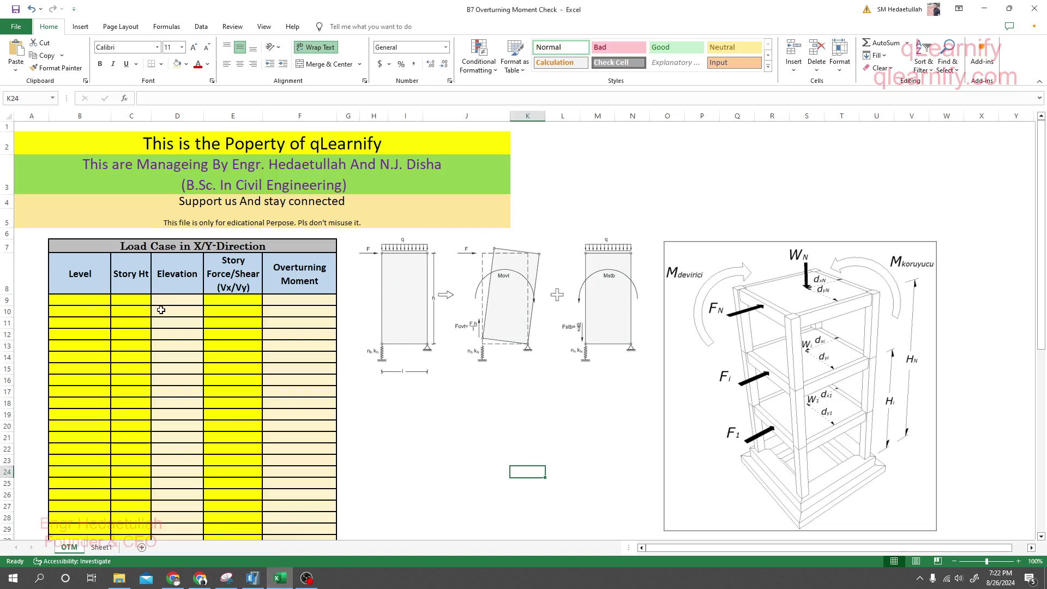
{"action": "scroll", "coordinate": [190, 339], "scroll_direction": "up", "scroll_amount": 1}
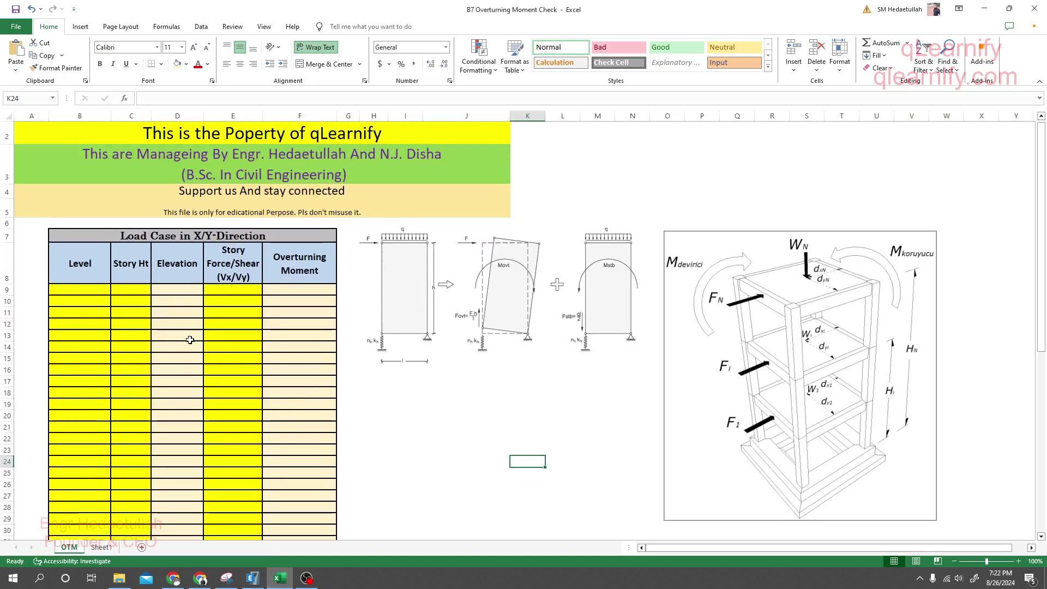
{"action": "scroll", "coordinate": [189, 340], "scroll_direction": "down", "scroll_amount": 3}
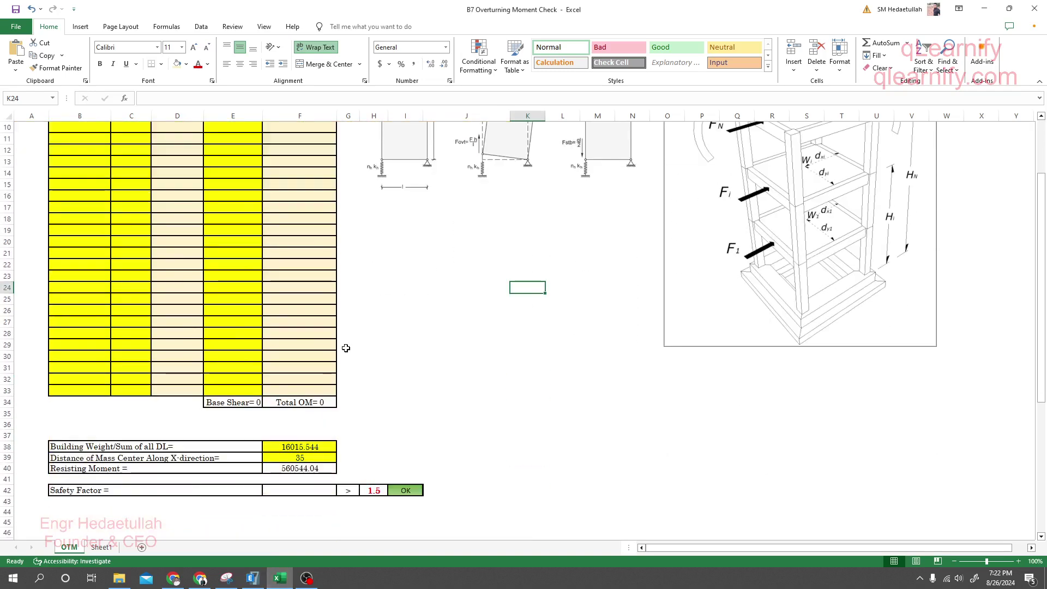
{"action": "scroll", "coordinate": [336, 360], "scroll_direction": "up", "scroll_amount": 3}
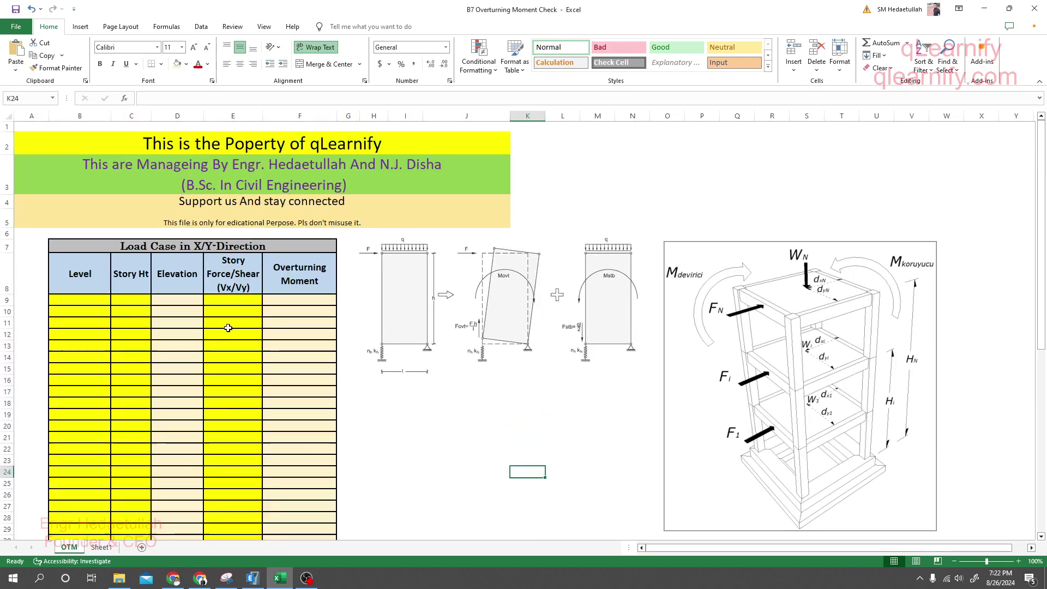
{"action": "left_click_drag", "start_coordinate": [90, 301], "coordinate": [89, 324]}
{"action": "left_click", "coordinate": [90, 324]}
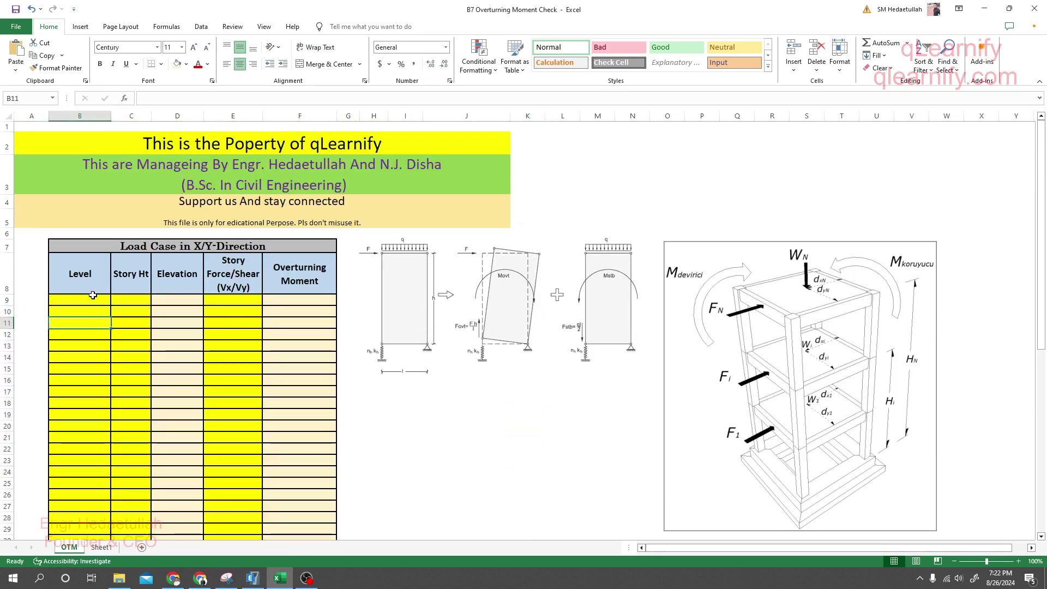
Step: Switch to ETABS and open the Story Forces table from the structure output of the analysis results
{"action": "left_click", "coordinate": [253, 578]}
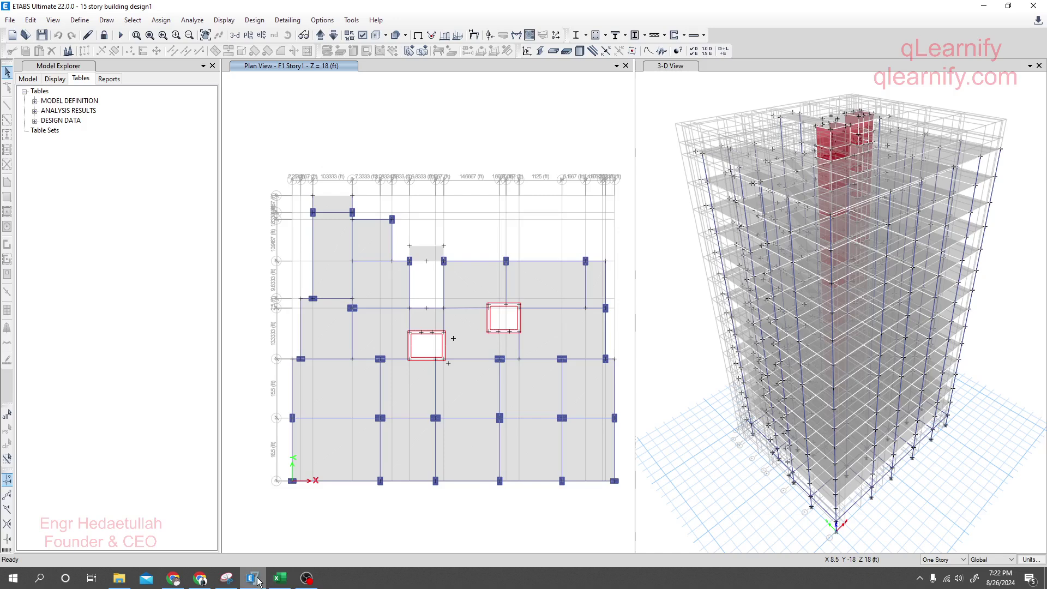
{"action": "left_click", "coordinate": [34, 121]}
{"action": "left_click", "coordinate": [34, 111]}
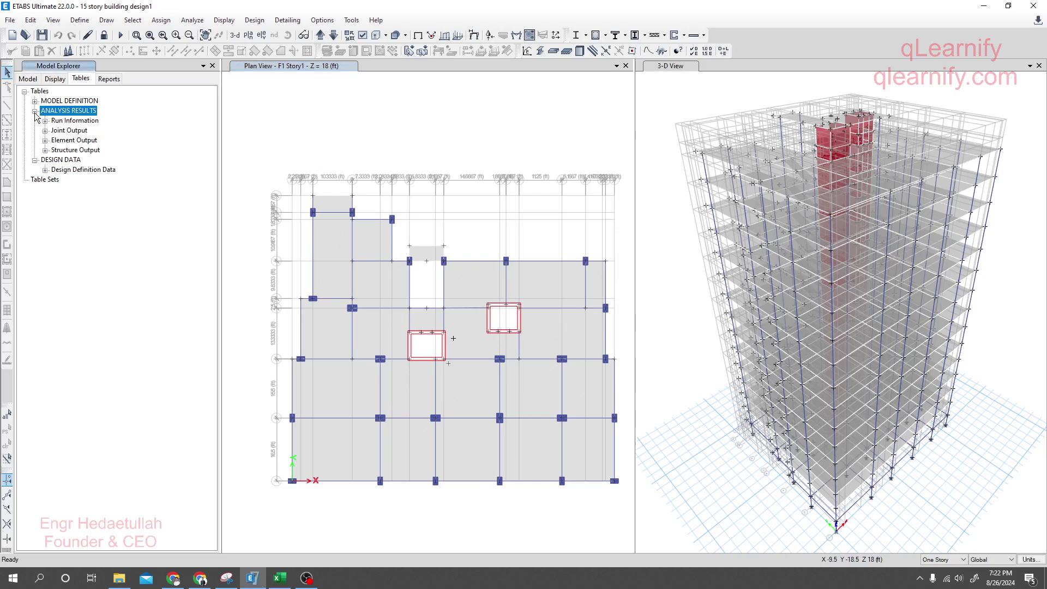
{"action": "left_click", "coordinate": [46, 150]}
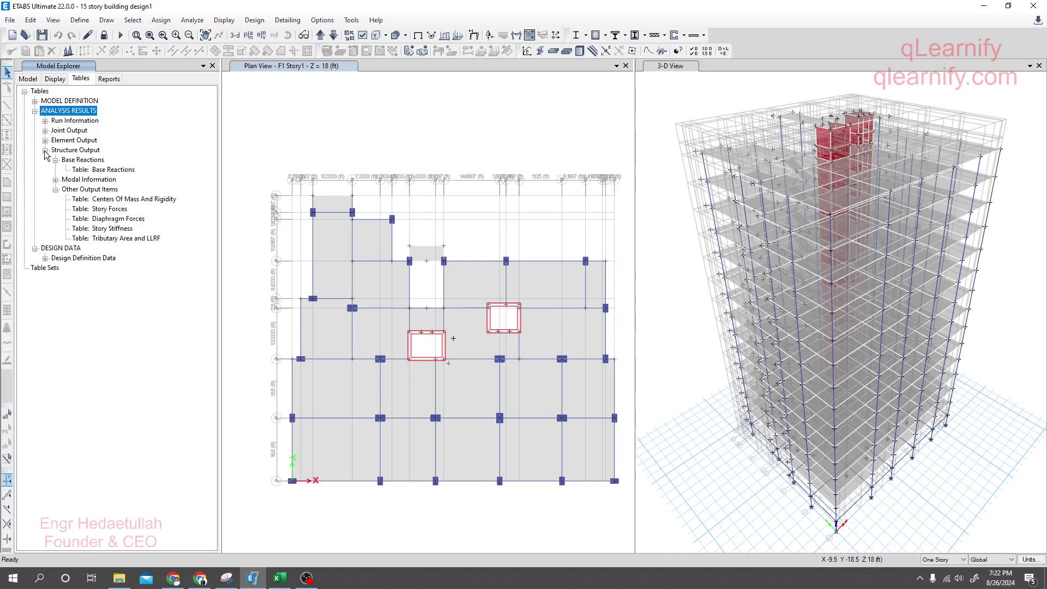
{"action": "left_click", "coordinate": [107, 210]}
{"action": "right_click", "coordinate": [98, 216]}
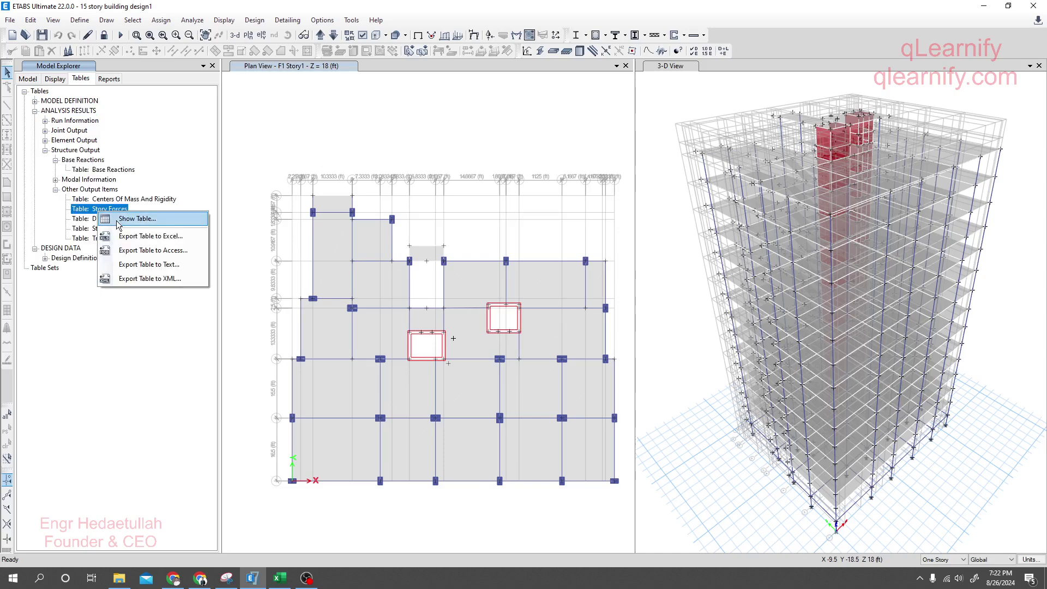
{"action": "left_click", "coordinate": [121, 217]}
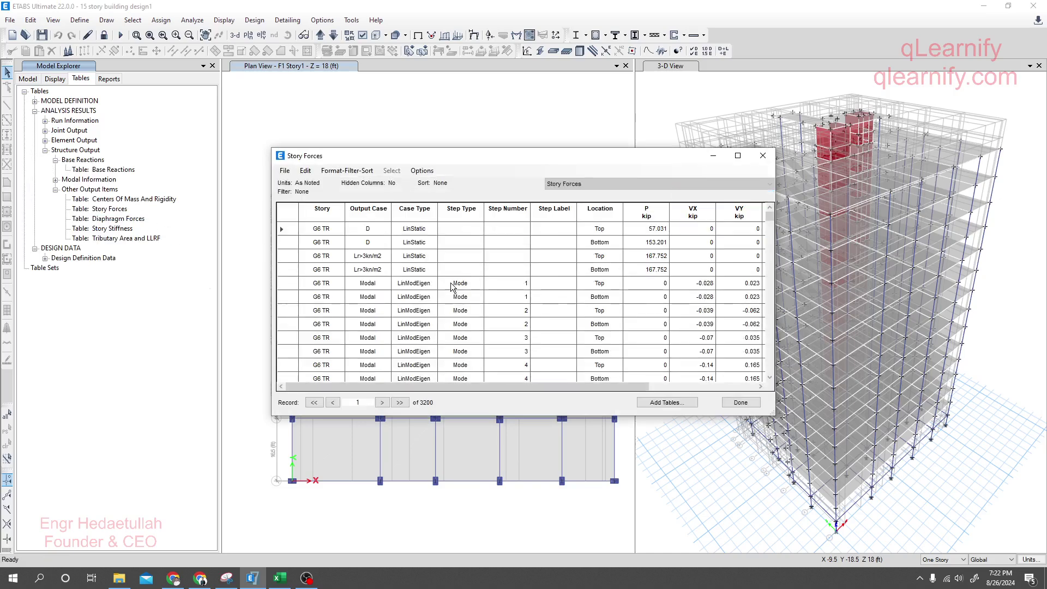
Step: Filter the Story Forces table to the output case Ehx
{"action": "right_click", "coordinate": [367, 213]}
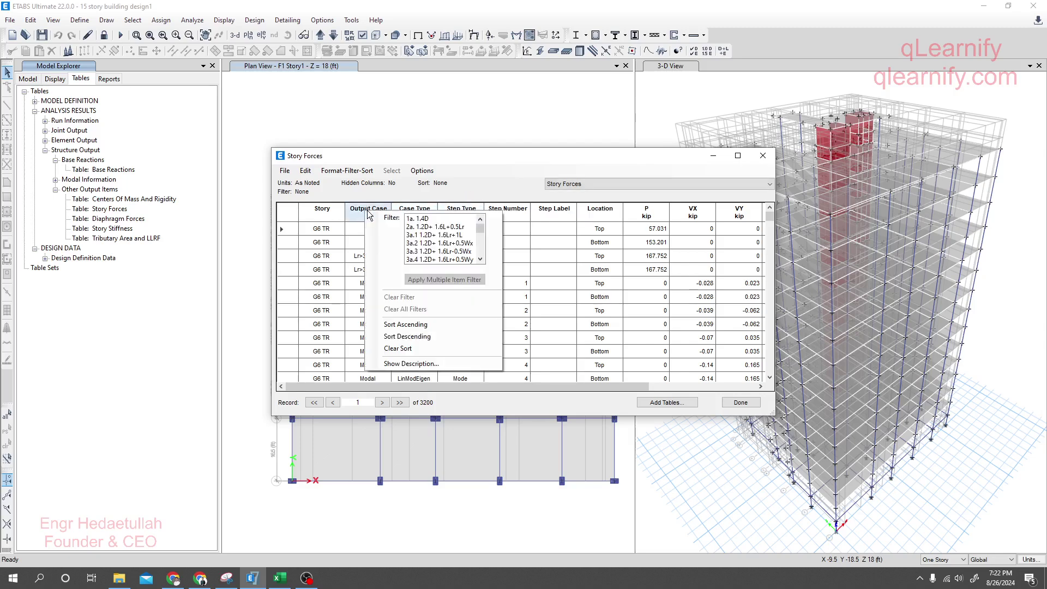
{"action": "left_click_drag", "start_coordinate": [480, 229], "coordinate": [480, 250]}
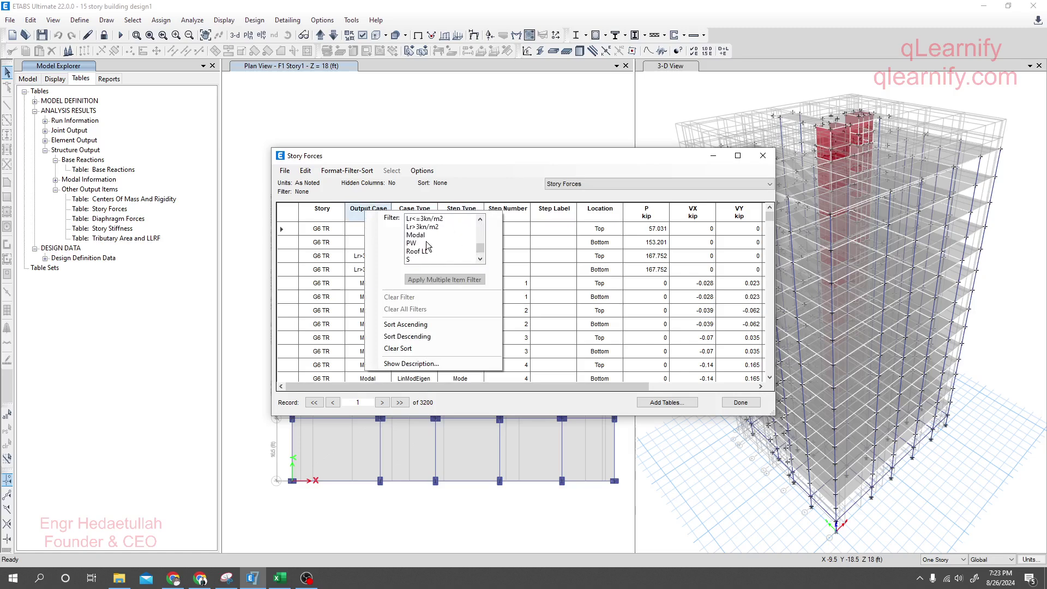
{"action": "scroll", "coordinate": [423, 246], "scroll_direction": "up", "scroll_amount": 3}
{"action": "scroll", "coordinate": [422, 248], "scroll_direction": "up", "scroll_amount": 4}
{"action": "scroll", "coordinate": [424, 254], "scroll_direction": "up", "scroll_amount": 2}
{"action": "left_click", "coordinate": [417, 252]}
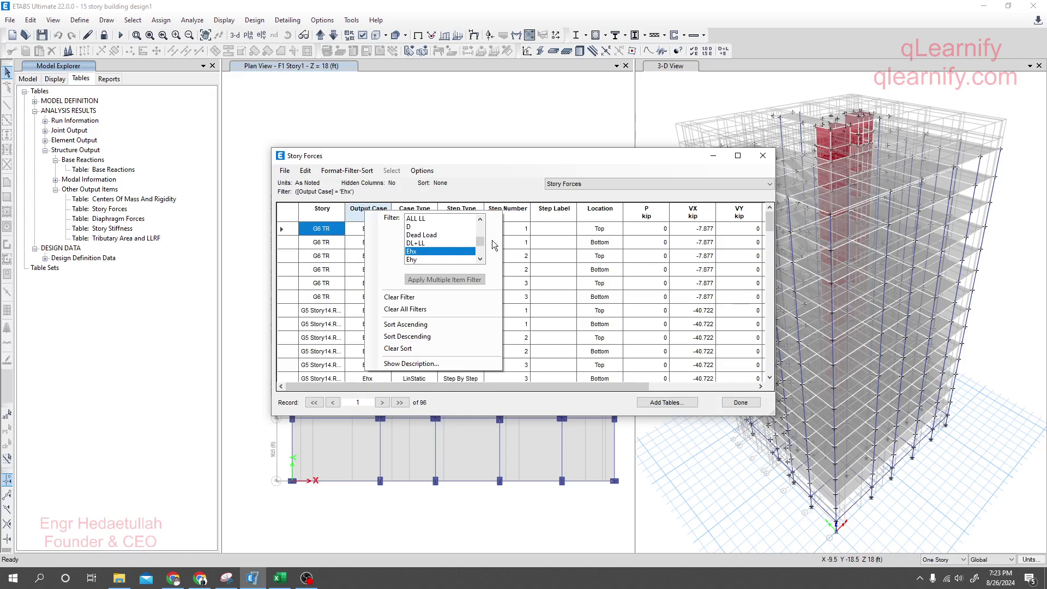
{"action": "left_click", "coordinate": [532, 244]}
{"action": "left_click", "coordinate": [521, 243]}
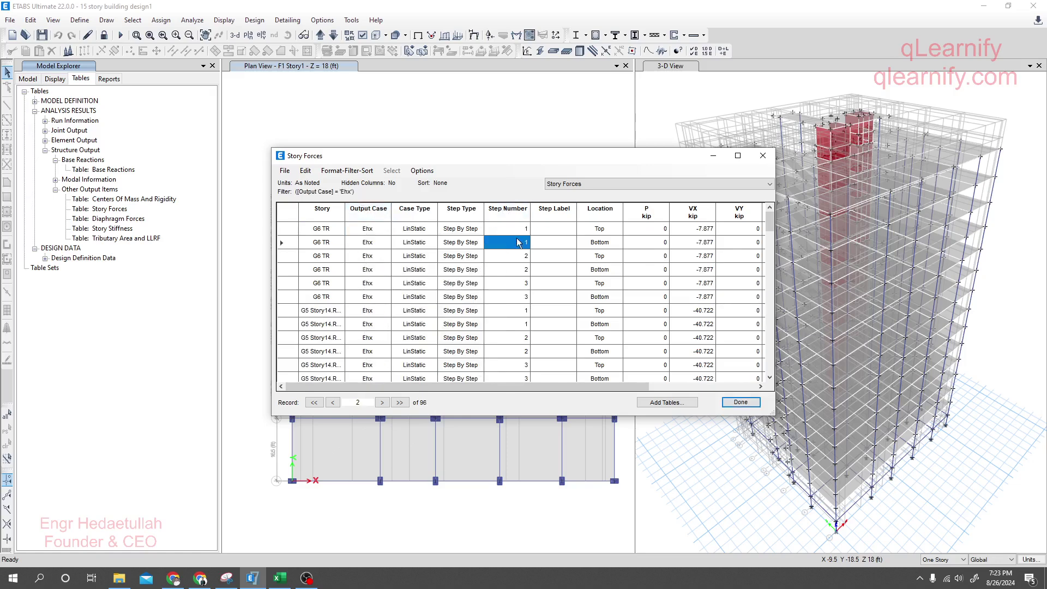
Step: Filter the Story Forces table further to rows whose step number equals 1
{"action": "left_click", "coordinate": [500, 213]}
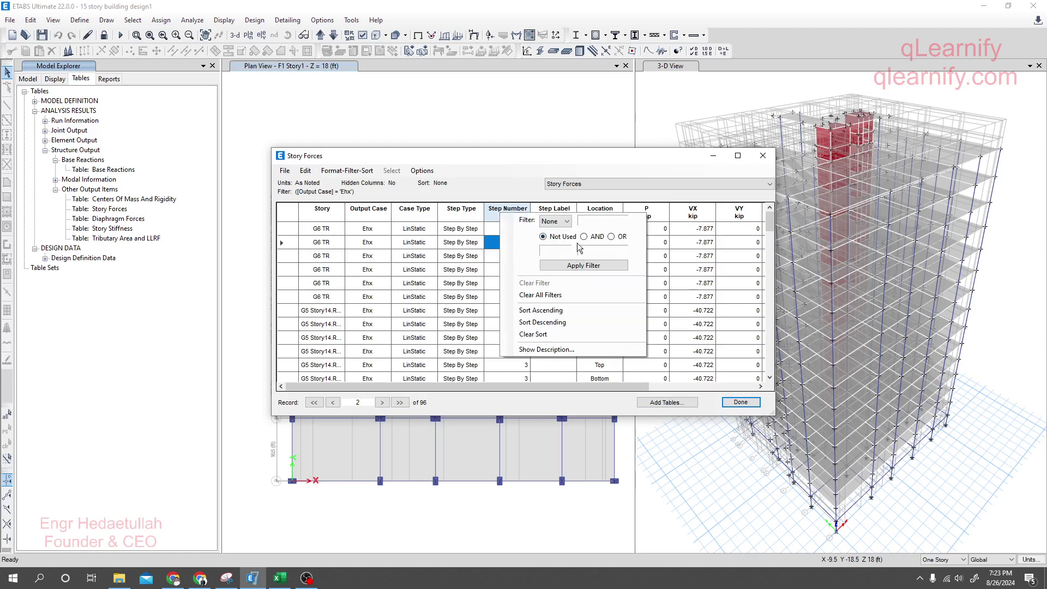
{"action": "left_click", "coordinate": [555, 221]}
{"action": "left_click", "coordinate": [553, 242]}
{"action": "left_click", "coordinate": [592, 221]}
{"action": "type", "text": "0"}
{"action": "left_click", "coordinate": [586, 267]}
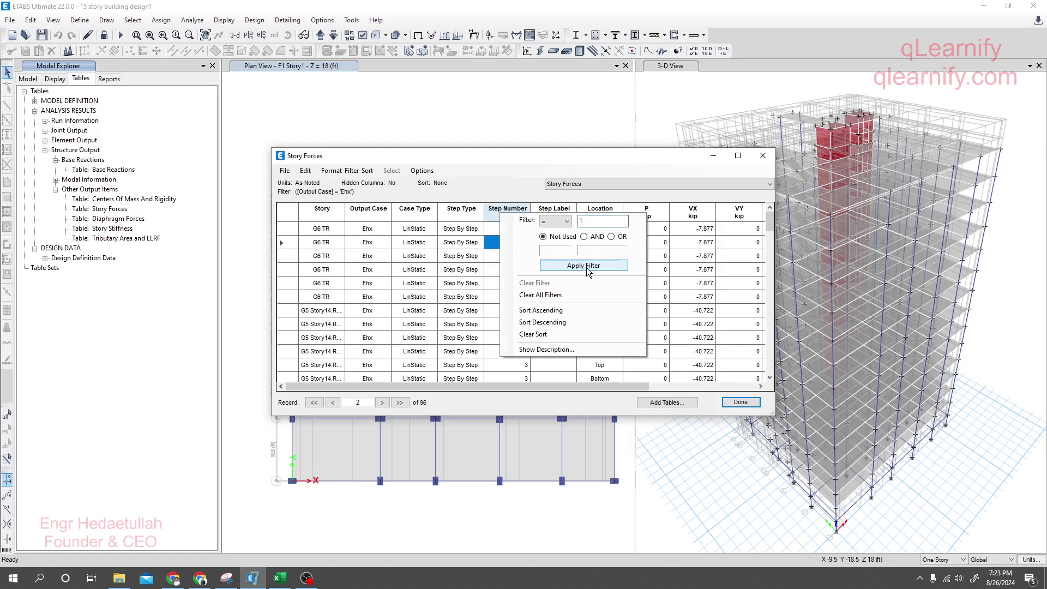
{"action": "left_click", "coordinate": [480, 232]}
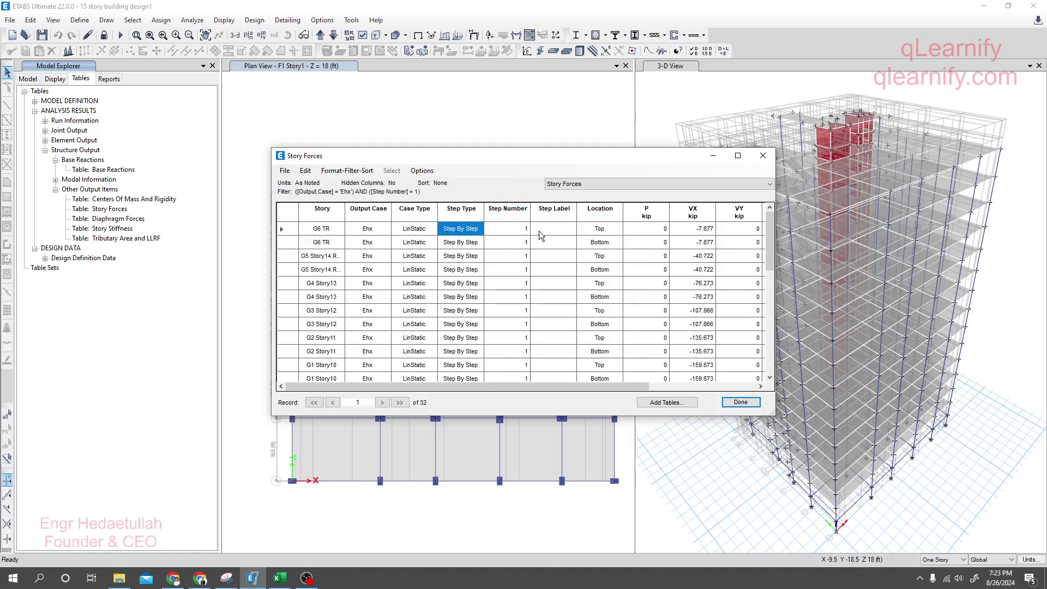
Step: Restrict the Story Forces table to rows with the location Top
{"action": "left_click", "coordinate": [598, 212]}
{"action": "left_click", "coordinate": [646, 229]}
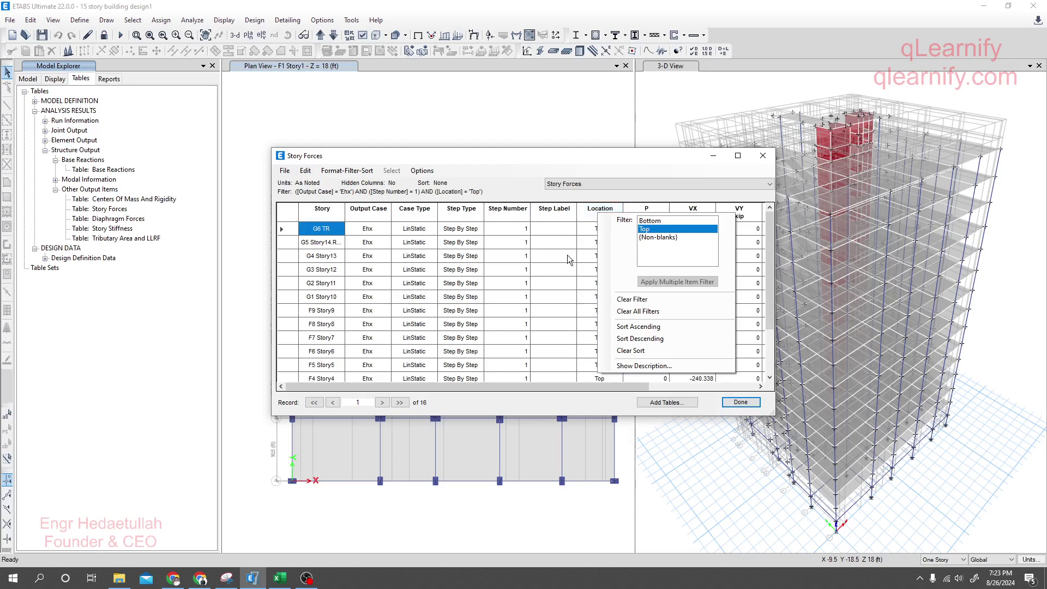
{"action": "left_click", "coordinate": [532, 260]}
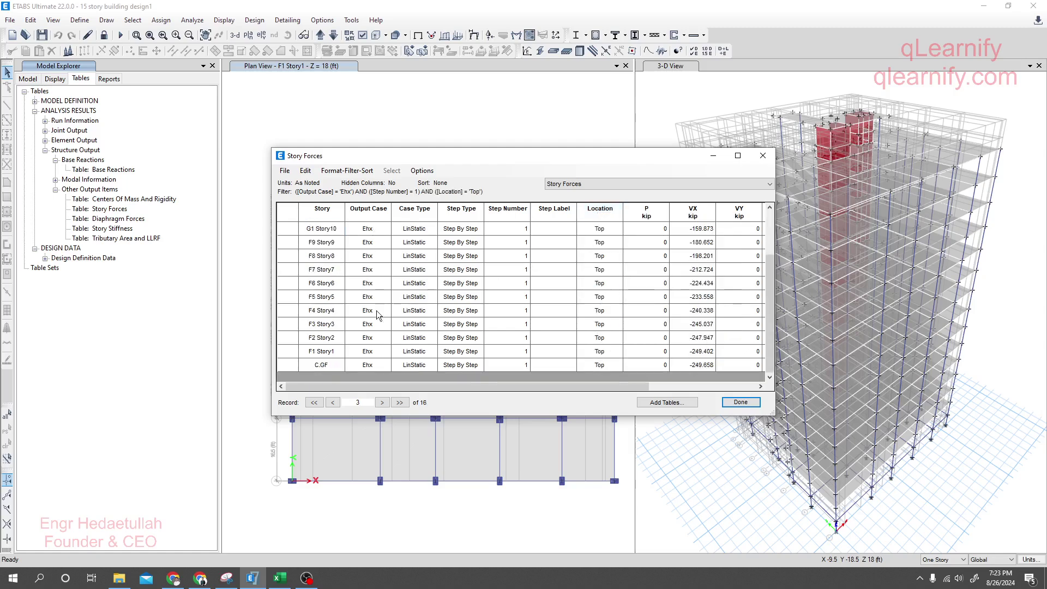
Step: Check the story order in the filtered table and sort it by story in ascending order
{"action": "scroll", "coordinate": [325, 341], "scroll_direction": "down", "scroll_amount": 2}
{"action": "scroll", "coordinate": [325, 305], "scroll_direction": "up", "scroll_amount": 2}
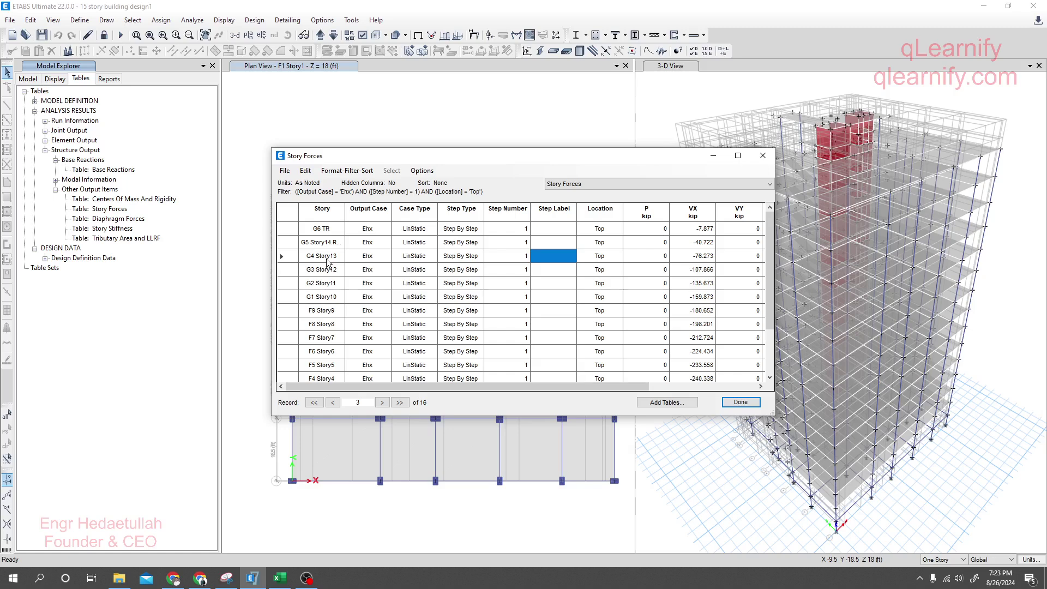
{"action": "scroll", "coordinate": [325, 285], "scroll_direction": "down", "scroll_amount": 2}
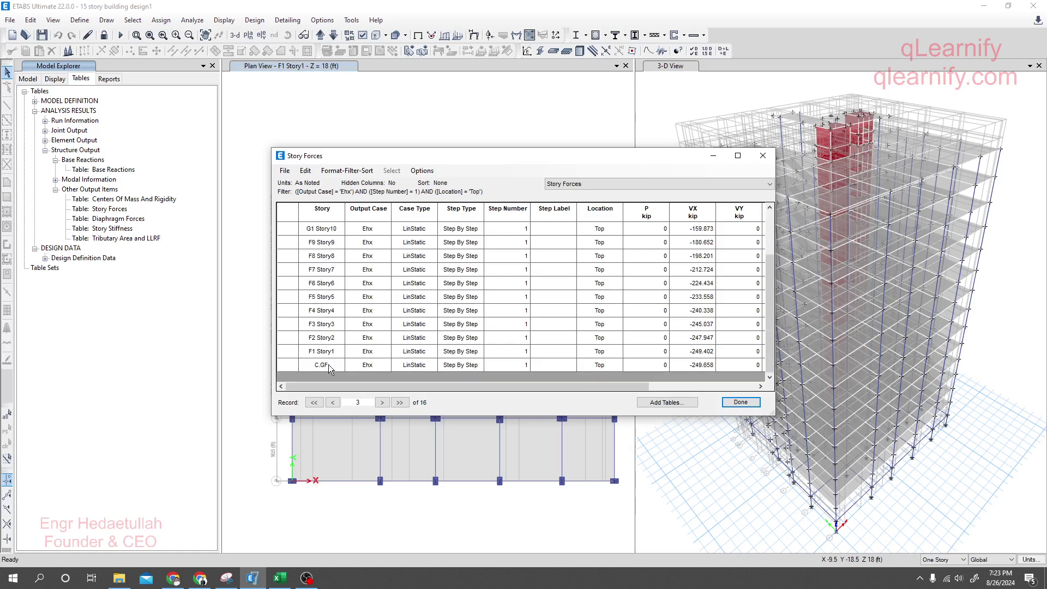
{"action": "scroll", "coordinate": [327, 369], "scroll_direction": "up", "scroll_amount": 2}
{"action": "right_click", "coordinate": [321, 218]}
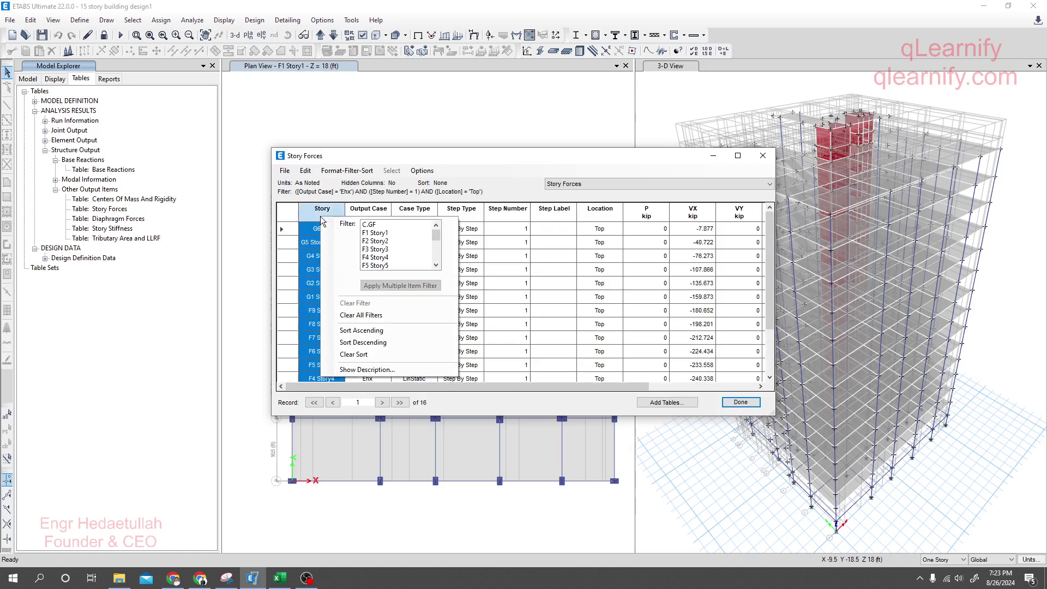
{"action": "left_click", "coordinate": [363, 331]}
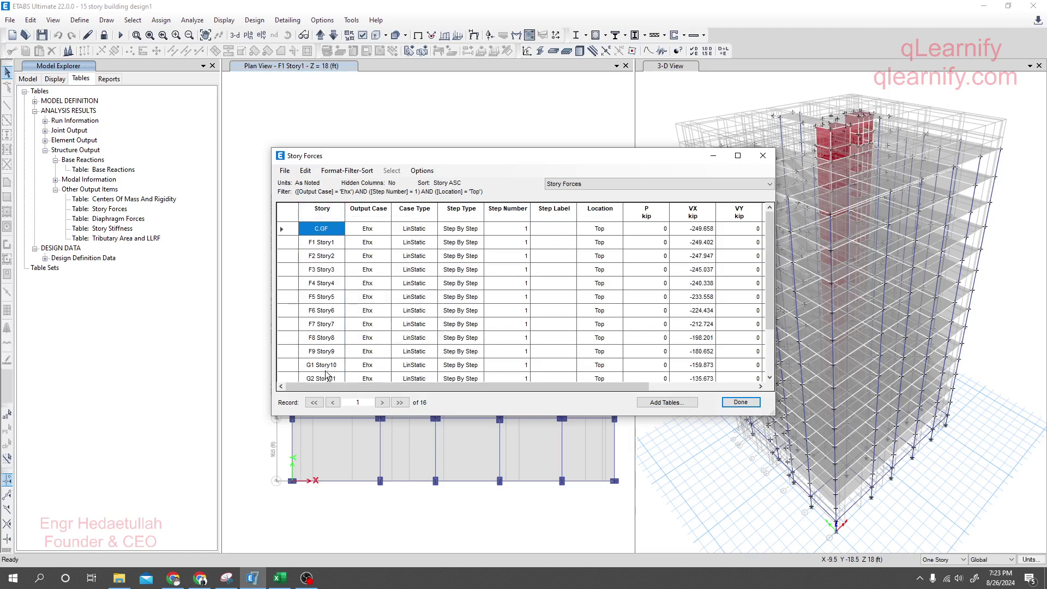
Step: Copy all story names from C.GF to G6 TR into the Level column of the Excel worksheet, starting at B9
{"action": "left_click_drag", "start_coordinate": [326, 375], "coordinate": [323, 402]}
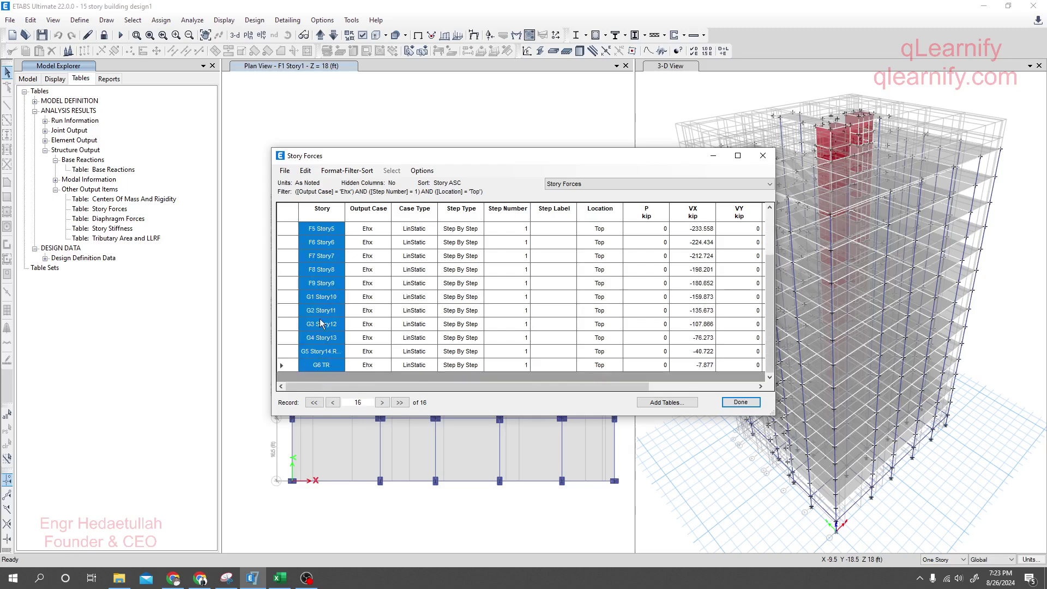
{"action": "left_click", "coordinate": [280, 575]}
{"action": "left_click", "coordinate": [84, 302]}
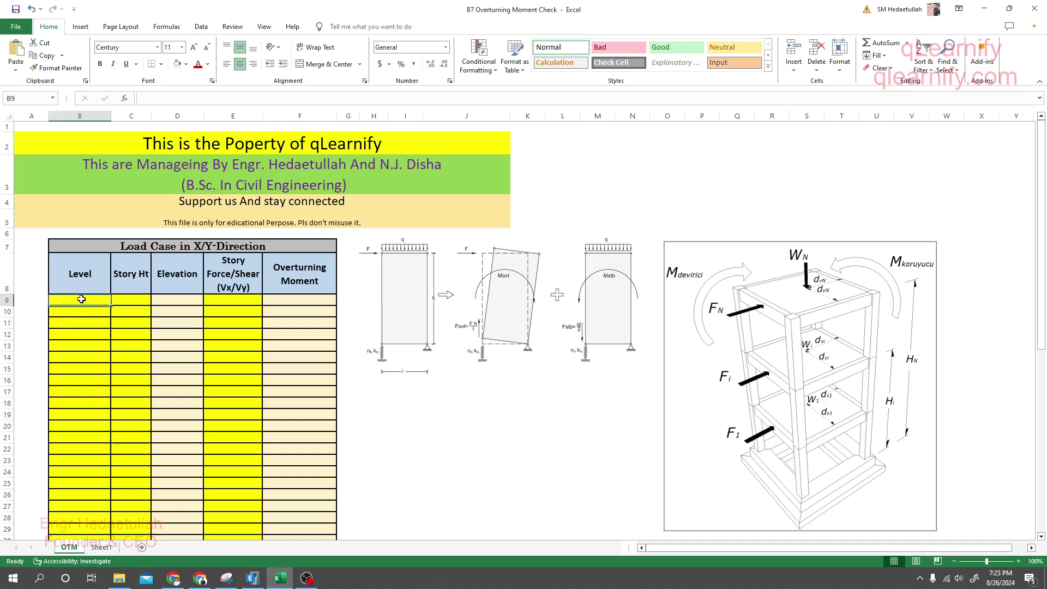
{"action": "right_click", "coordinate": [83, 302]}
{"action": "left_click", "coordinate": [105, 86]}
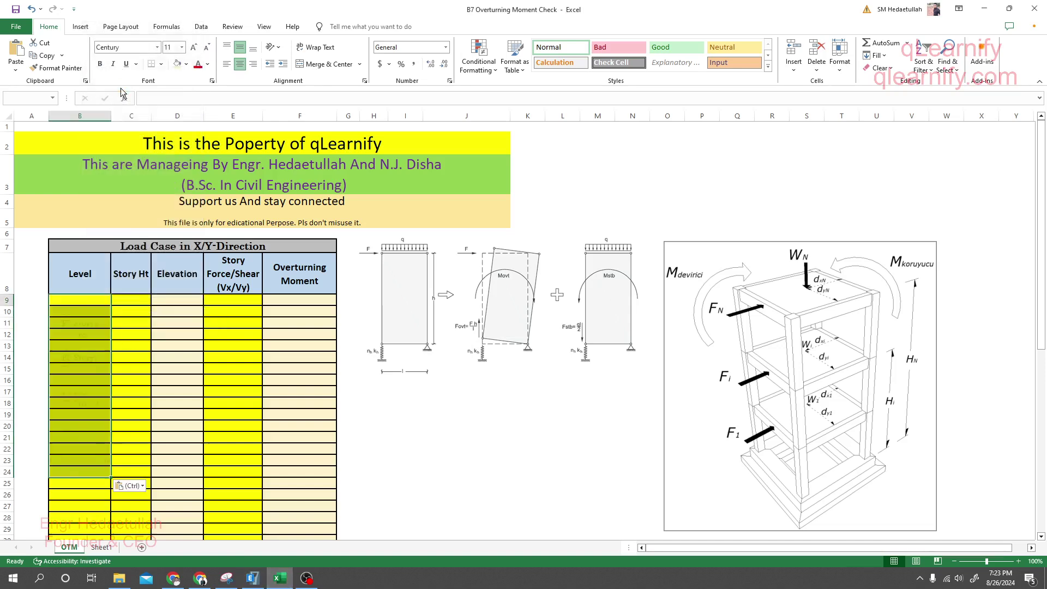
Step: Enter a story height of 8 for C.GF and 10 for F1 Story1, and fill the 10 down the rest of the column
{"action": "left_click", "coordinate": [140, 298]}
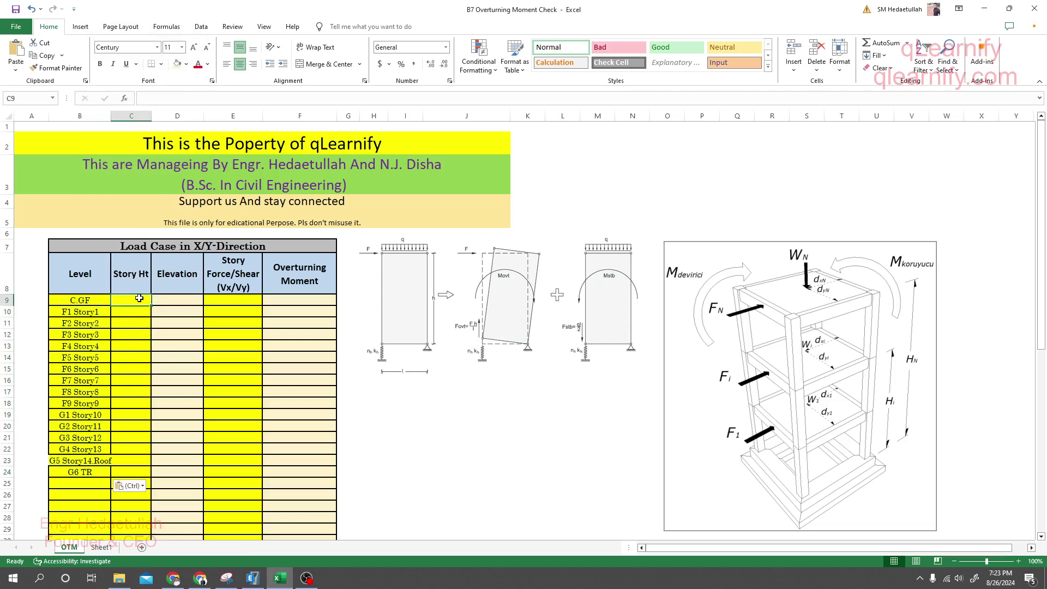
{"action": "type", "text": "8"}
{"action": "key", "text": "Return"}
{"action": "type", "text": "10"}
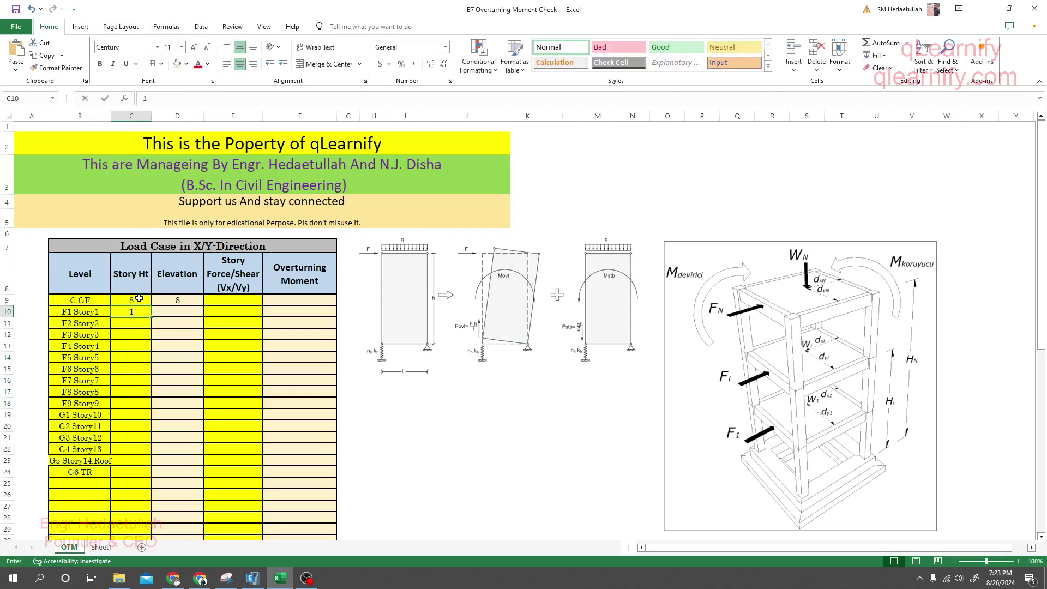
{"action": "key", "text": "Return"}
{"action": "left_click", "coordinate": [137, 312]}
{"action": "double_click", "coordinate": [150, 316]}
Step: Clear the surplus story heights below the G6 TR row, in cells C25 to C33
{"action": "scroll", "coordinate": [146, 335], "scroll_direction": "down", "scroll_amount": 2}
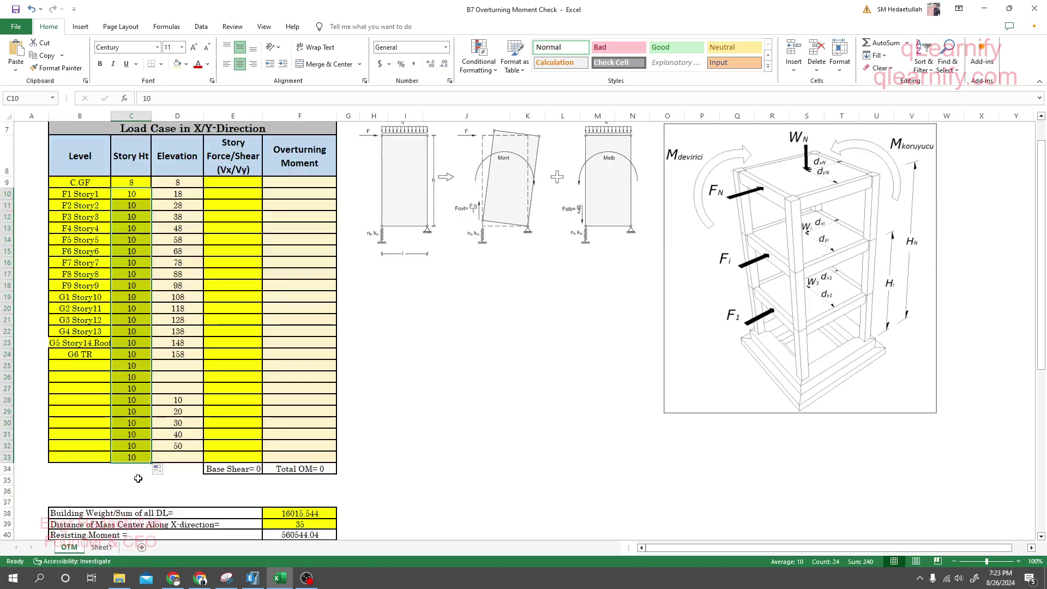
{"action": "left_click_drag", "start_coordinate": [132, 364], "coordinate": [132, 422]}
{"action": "left_click", "coordinate": [132, 366]}
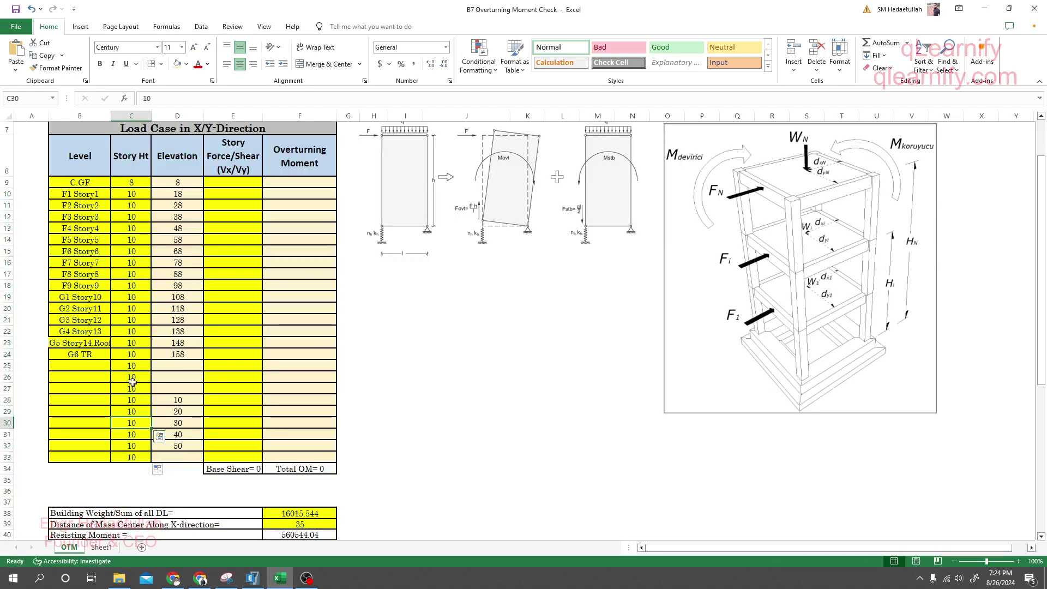
{"action": "left_click_drag", "start_coordinate": [130, 376], "coordinate": [128, 457]}
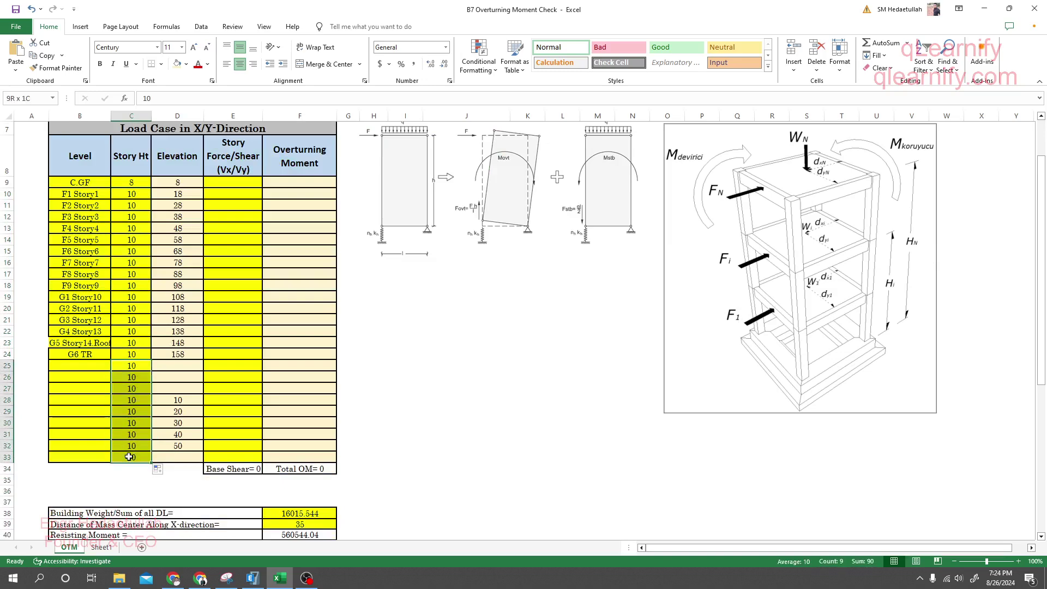
{"action": "key", "text": "Delete"}
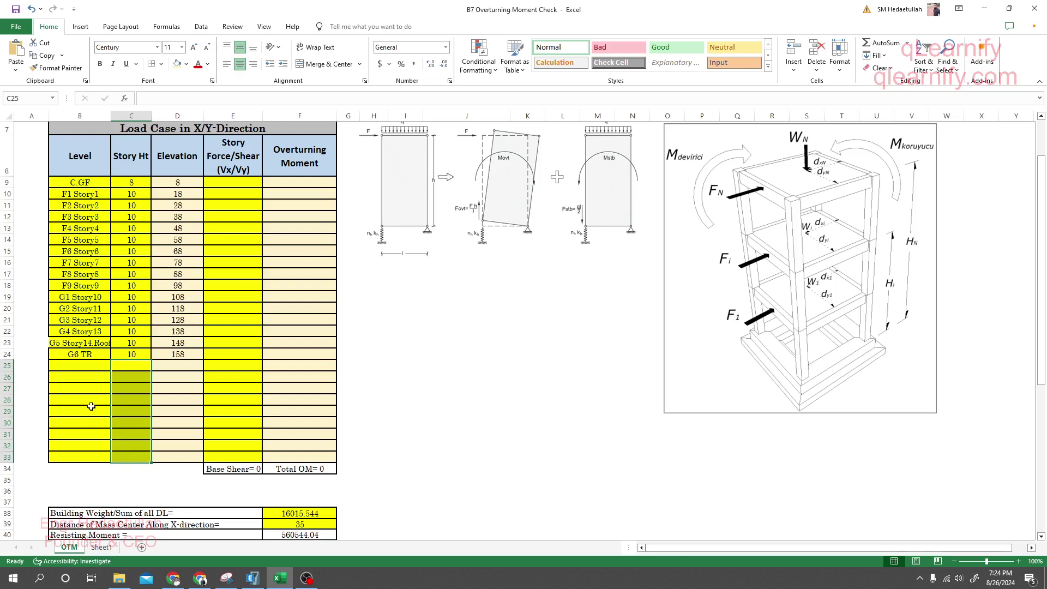
{"action": "left_click", "coordinate": [91, 410]}
{"action": "scroll", "coordinate": [128, 387], "scroll_direction": "up", "scroll_amount": 1}
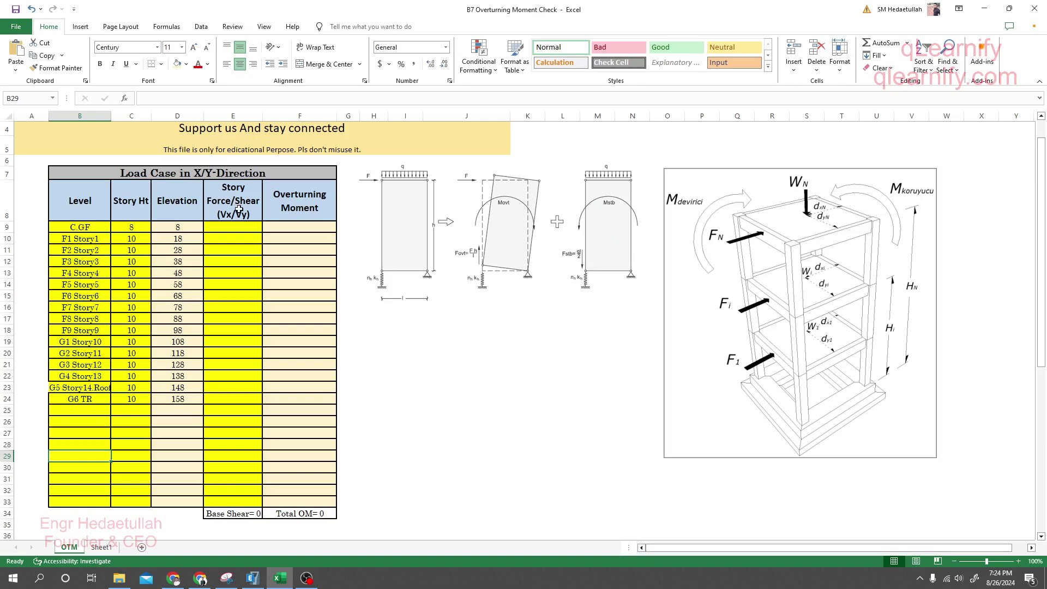
Step: Switch to ETABS and sort the Ehx story forces table by story in descending order
{"action": "left_click", "coordinate": [226, 225]}
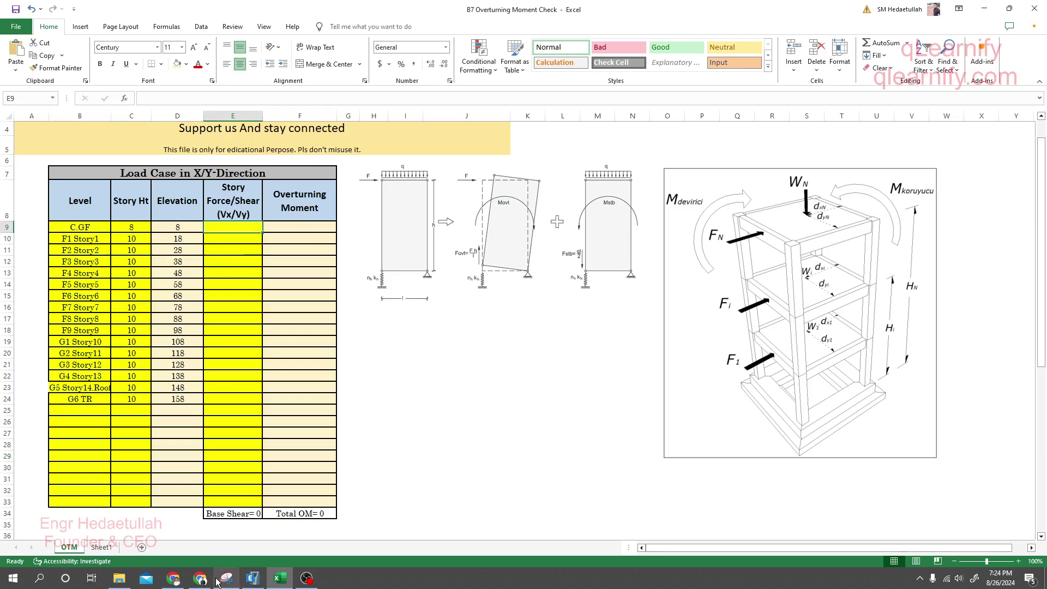
{"action": "left_click", "coordinate": [264, 575]}
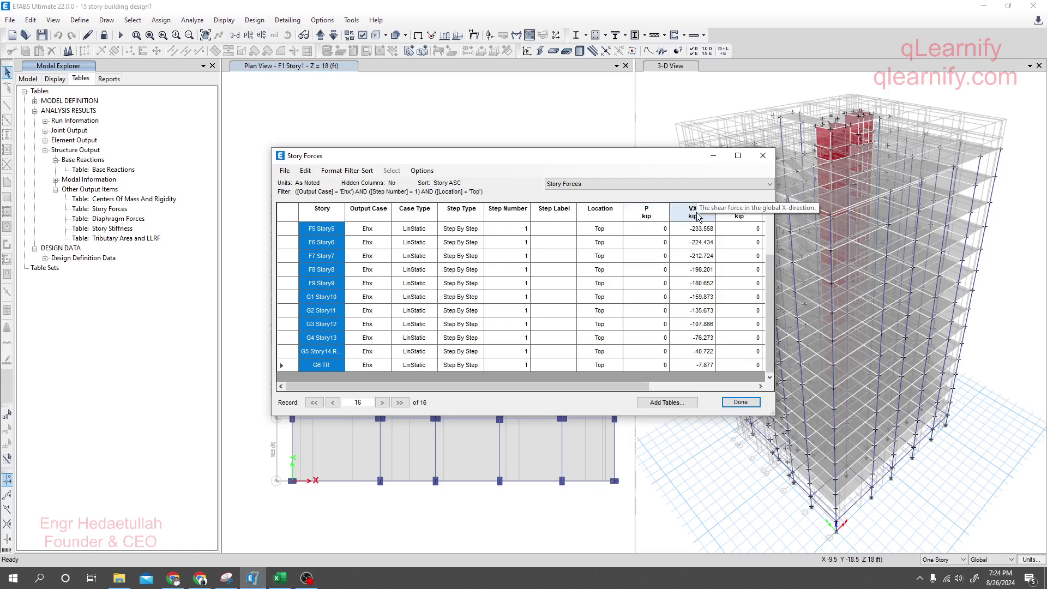
{"action": "scroll", "coordinate": [700, 298], "scroll_direction": "up", "scroll_amount": 2}
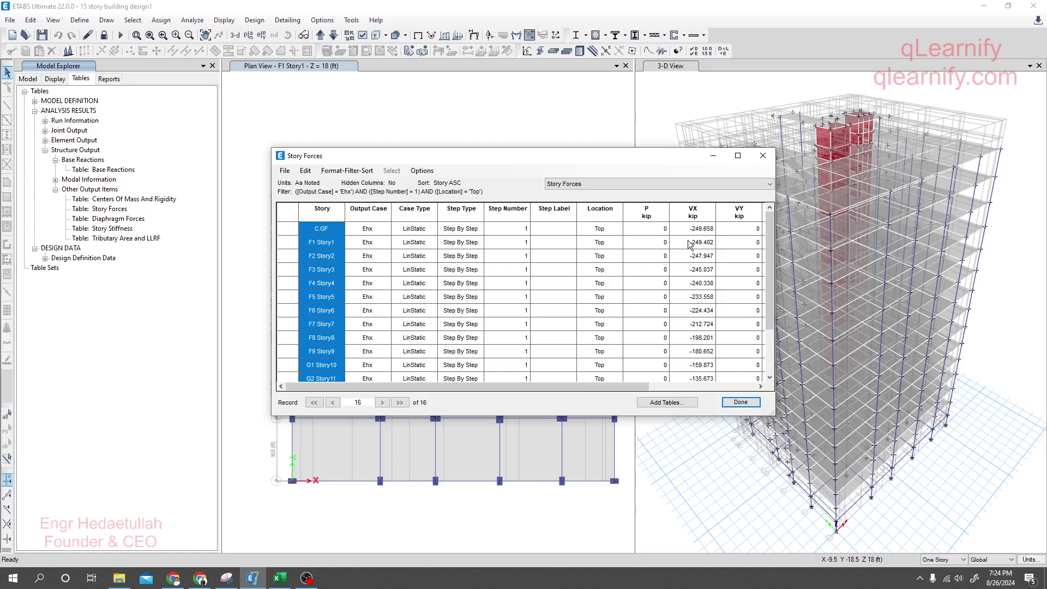
{"action": "scroll", "coordinate": [705, 291], "scroll_direction": "down", "scroll_amount": 2}
{"action": "scroll", "coordinate": [705, 322], "scroll_direction": "up", "scroll_amount": 2}
{"action": "left_click", "coordinate": [319, 212]}
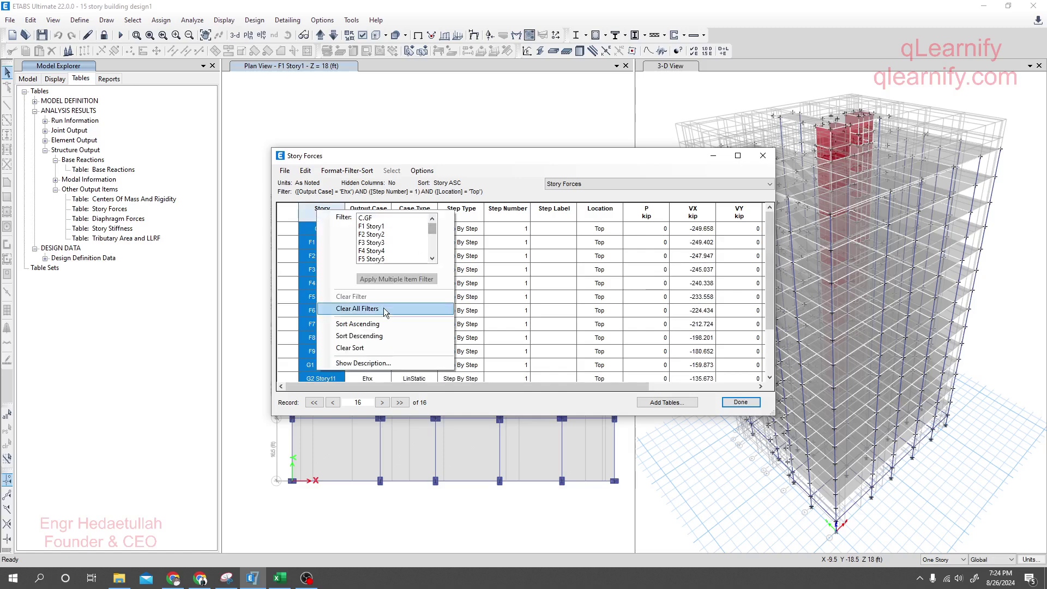
{"action": "left_click", "coordinate": [371, 335]}
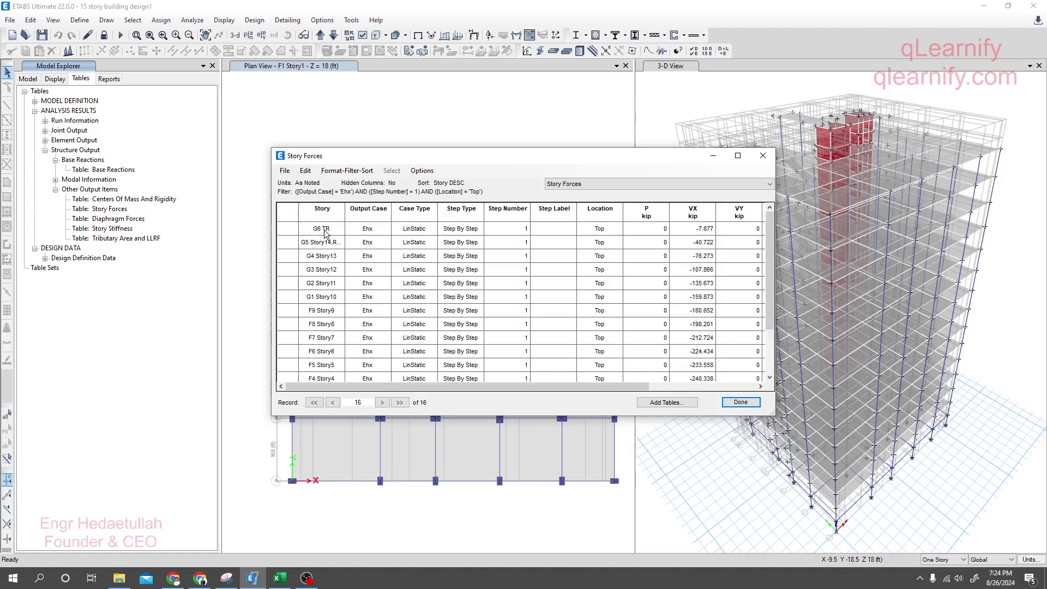
{"action": "scroll", "coordinate": [326, 234], "scroll_direction": "down", "scroll_amount": 3}
{"action": "scroll", "coordinate": [682, 295], "scroll_direction": "up", "scroll_amount": 3}
Step: Copy all VX values from G6 TR down to C.GF into Sheet1 of the Excel workbook, starting at B1
{"action": "left_click_drag", "start_coordinate": [698, 228], "coordinate": [702, 401]}
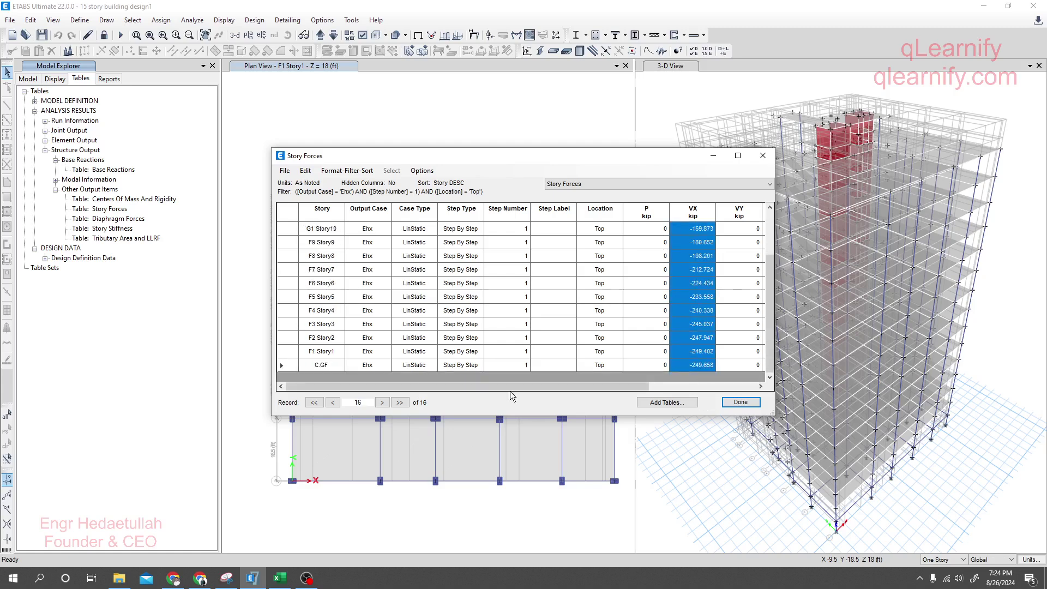
{"action": "left_click", "coordinate": [280, 578]}
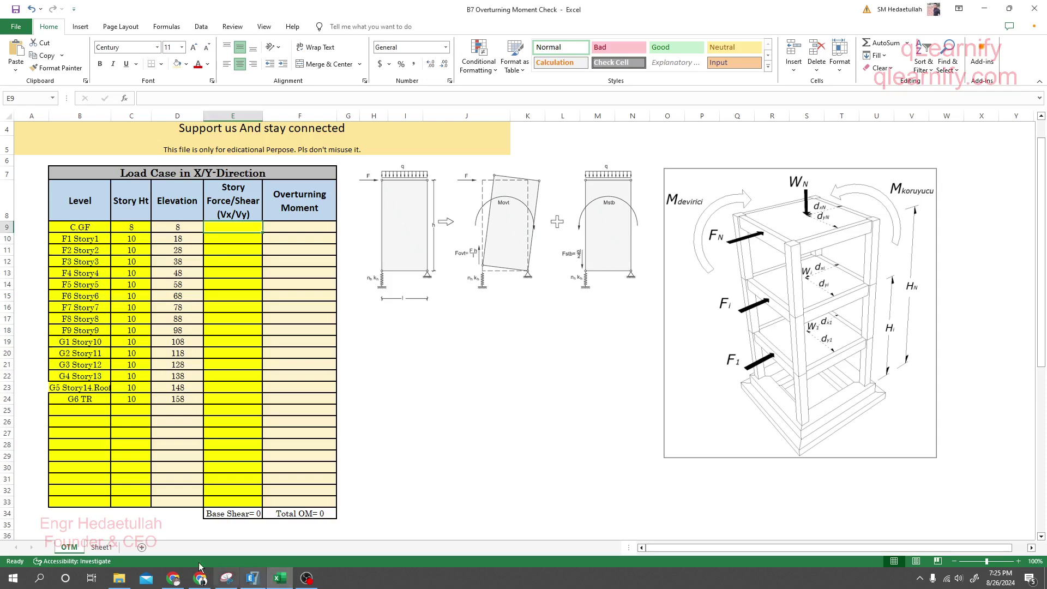
{"action": "left_click", "coordinate": [101, 547]}
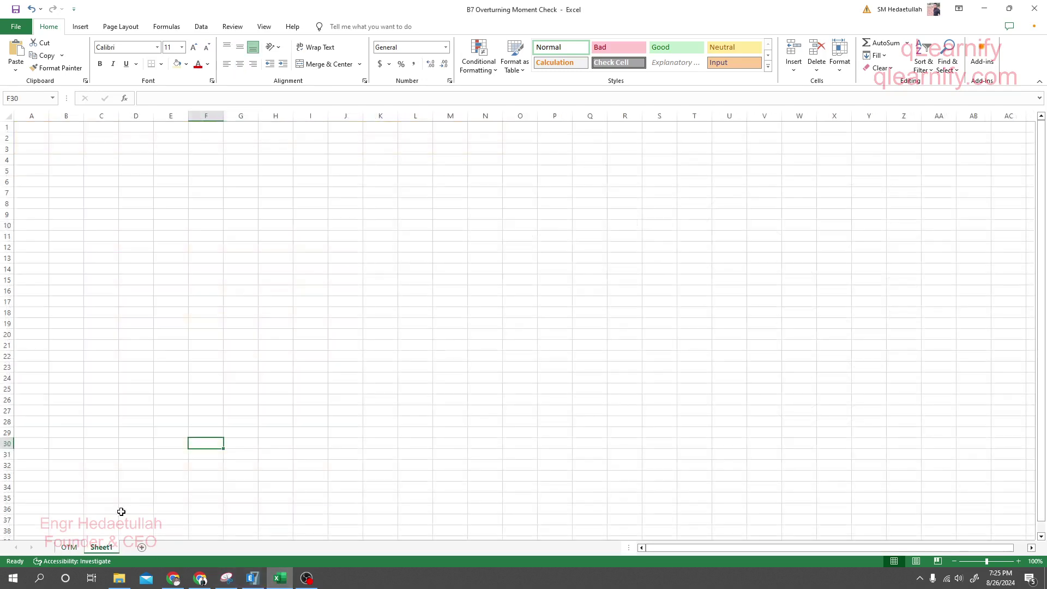
{"action": "left_click", "coordinate": [32, 127]}
{"action": "left_click", "coordinate": [62, 127]}
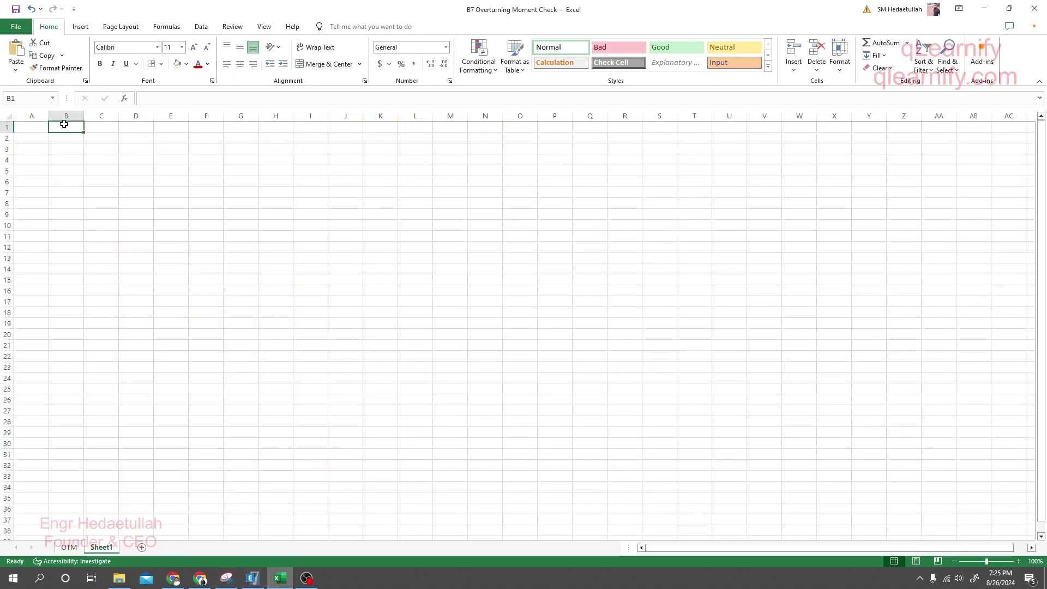
{"action": "right_click", "coordinate": [63, 127]}
{"action": "left_click", "coordinate": [103, 192]}
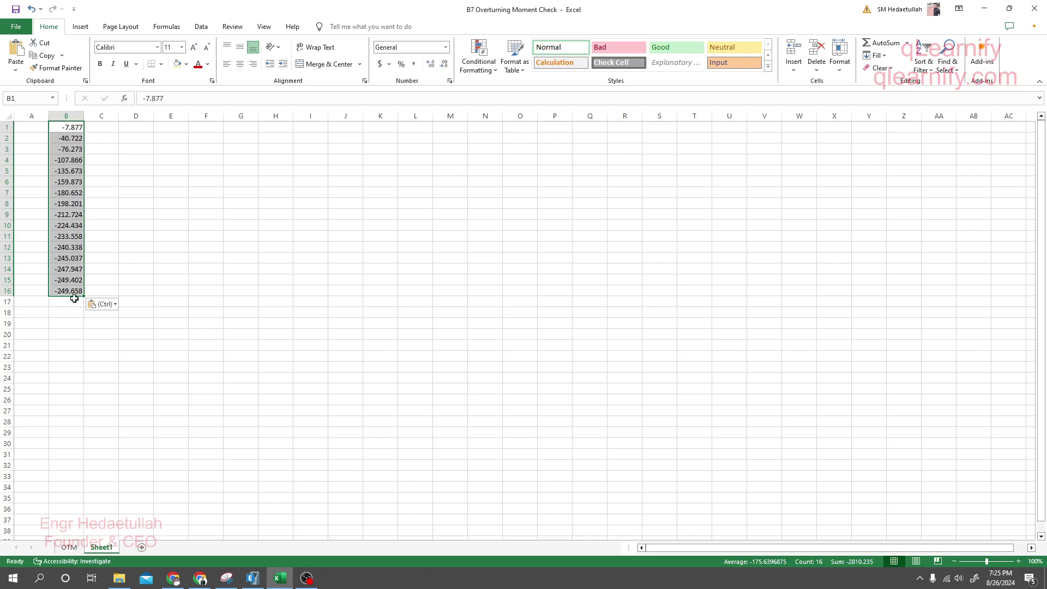
Step: Enter the formula =B1 in cell C1 of Sheet1 for the top story's force
{"action": "left_click", "coordinate": [69, 547]}
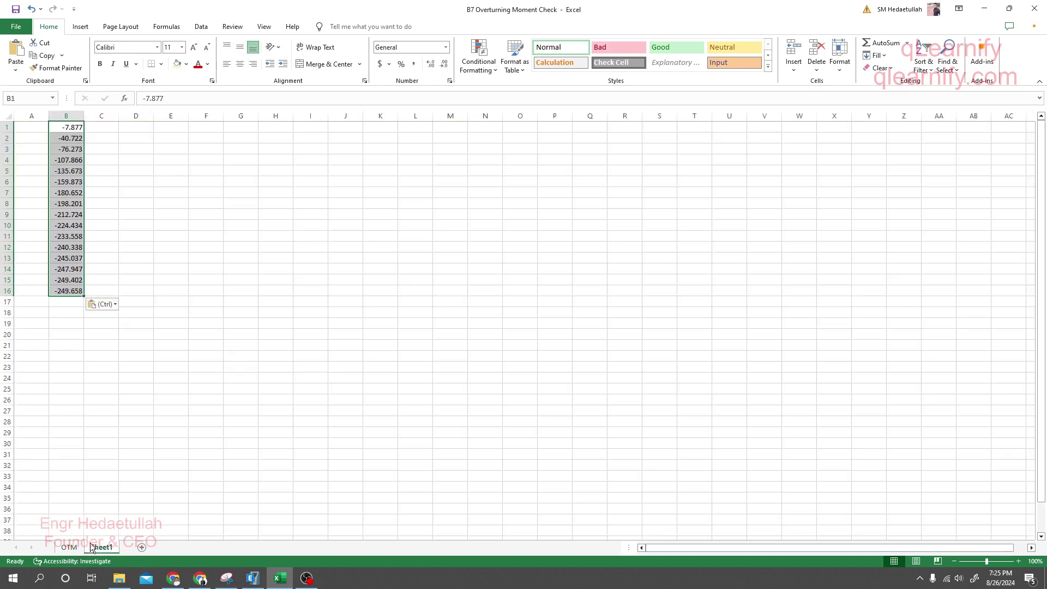
{"action": "left_click", "coordinate": [103, 547]}
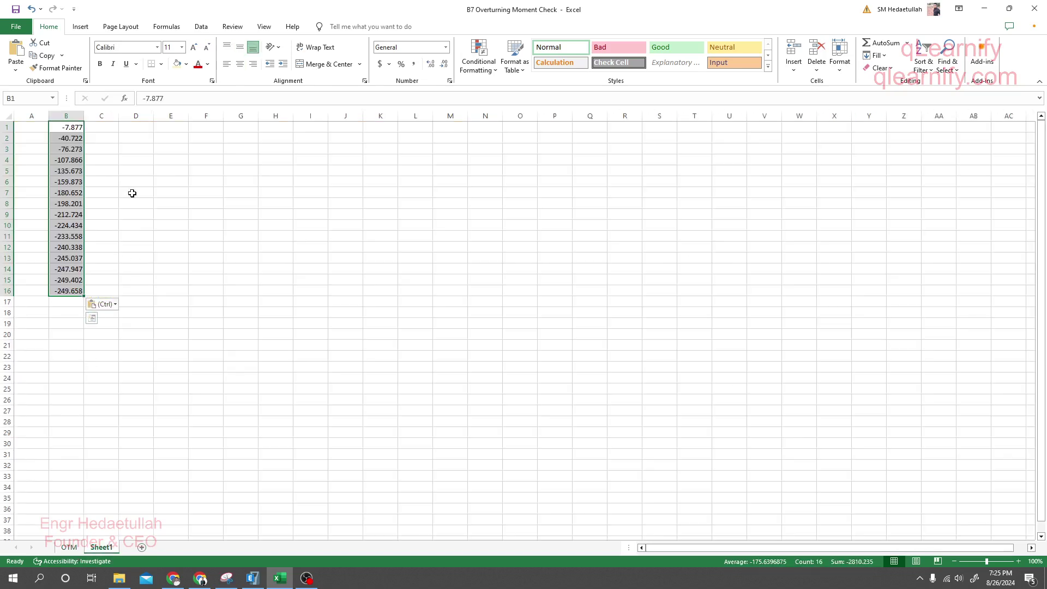
{"action": "left_click", "coordinate": [104, 126]}
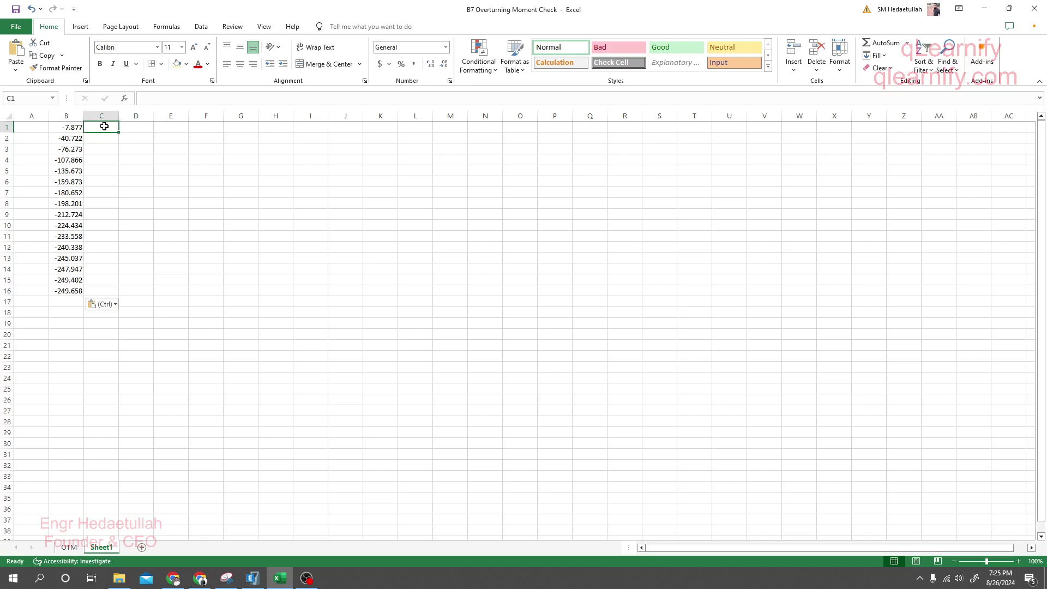
{"action": "type", "text": "="}
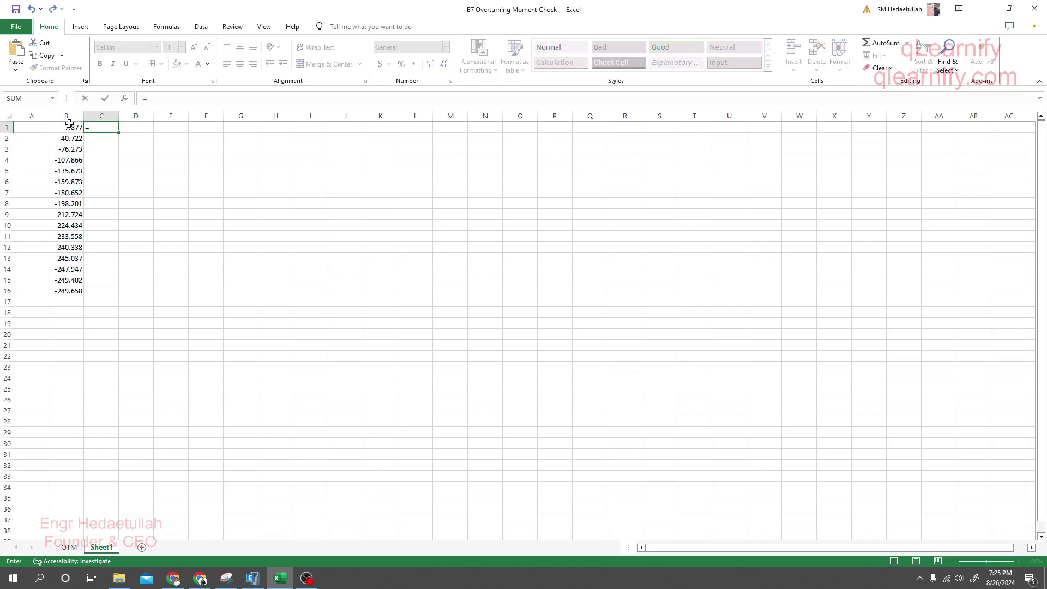
{"action": "left_click", "coordinate": [69, 125]}
{"action": "key", "text": "Return"}
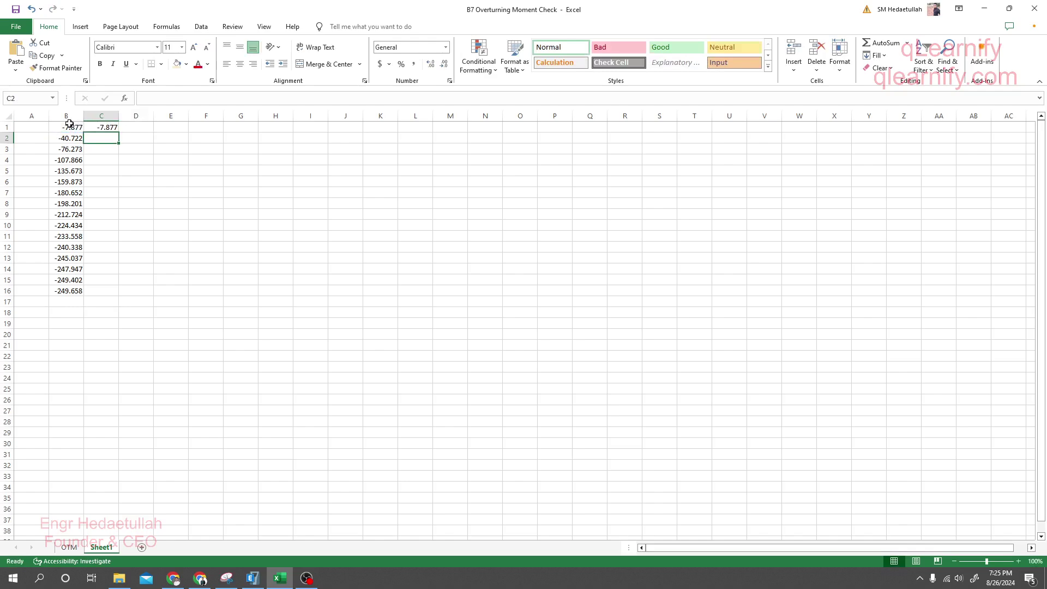
Step: Enter the formula =B2-C1 in cell C2 and fill it down to C16
{"action": "type", "text": "="}
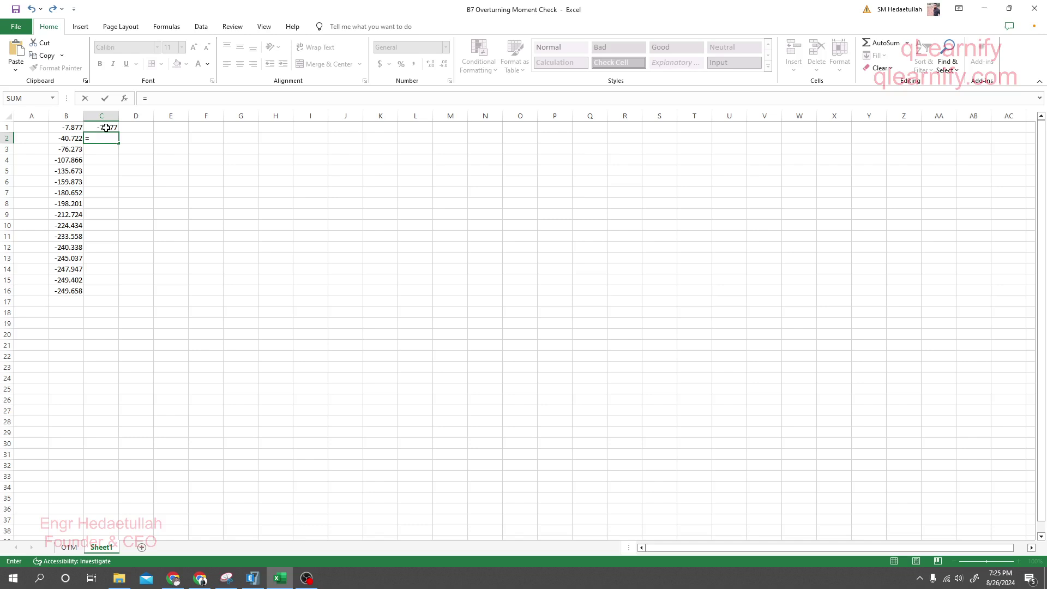
{"action": "left_click", "coordinate": [70, 138]}
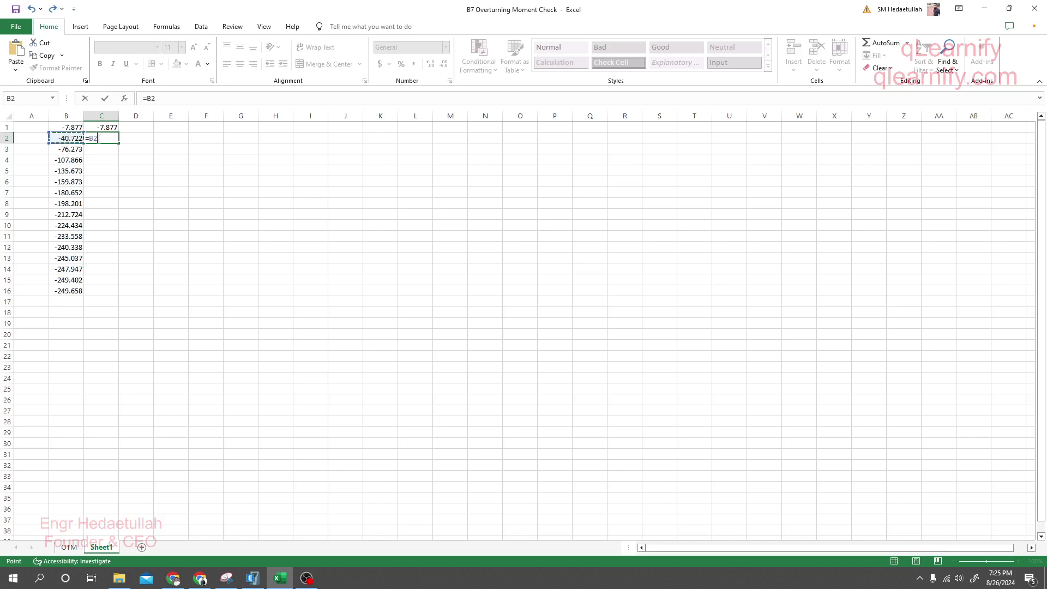
{"action": "type", "text": "*-"}
{"action": "left_click", "coordinate": [105, 127]}
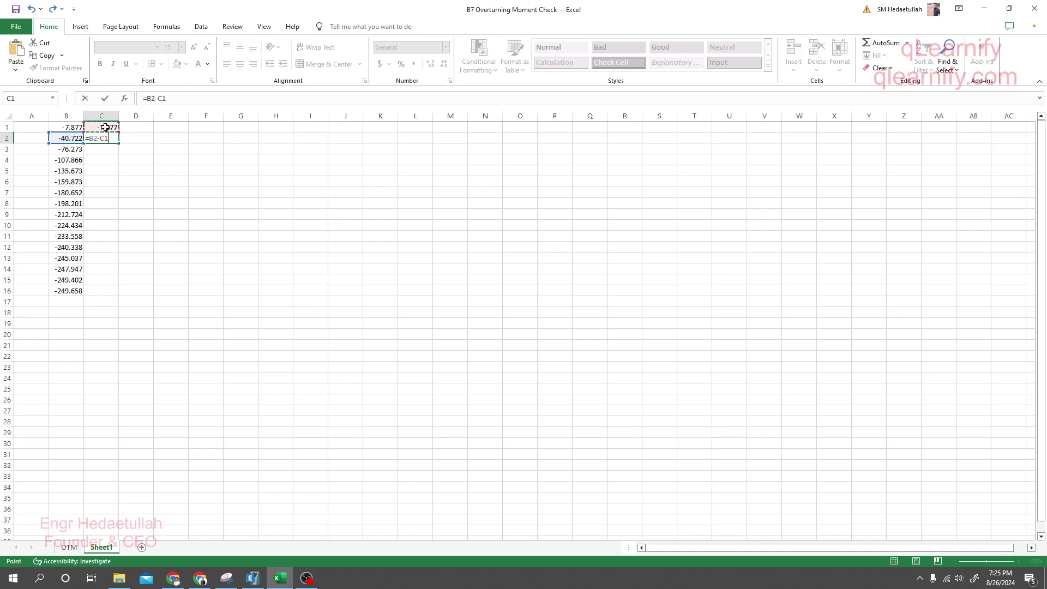
{"action": "key", "text": "Return"}
{"action": "left_click", "coordinate": [107, 138]}
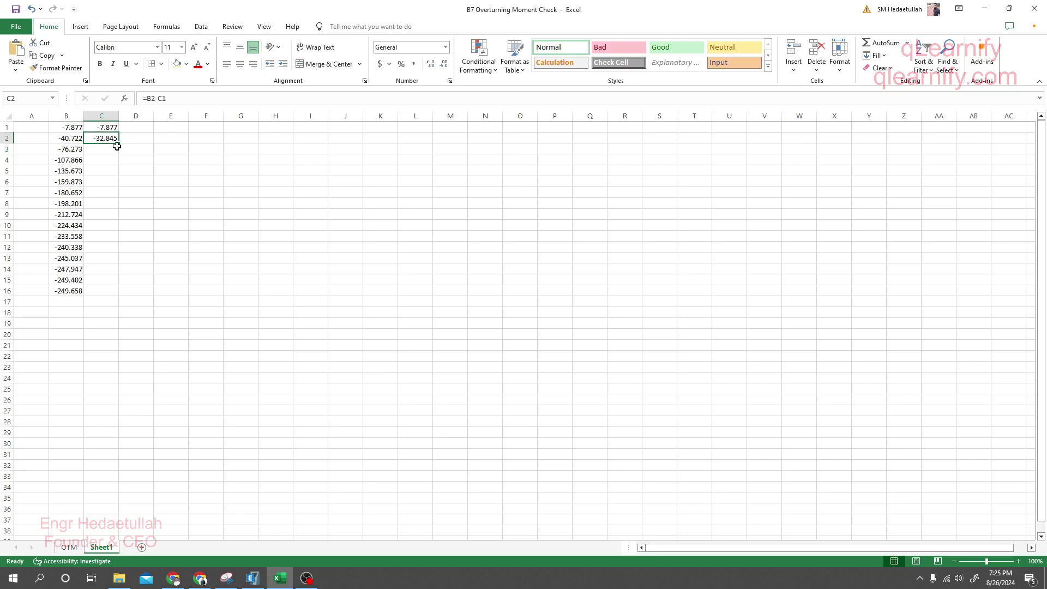
{"action": "double_click", "coordinate": [120, 144]}
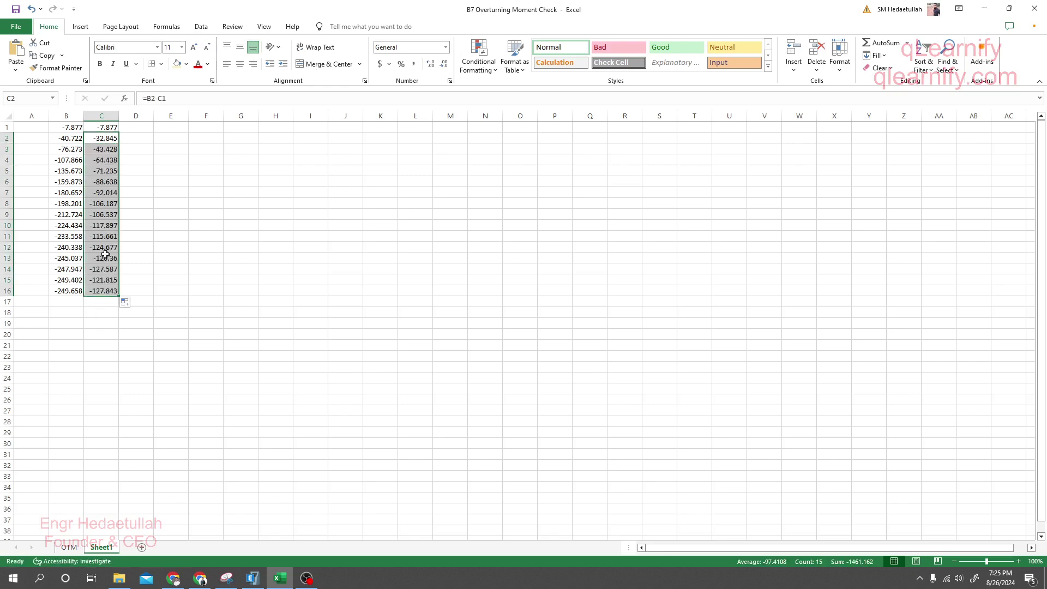
{"action": "left_click", "coordinate": [112, 367]}
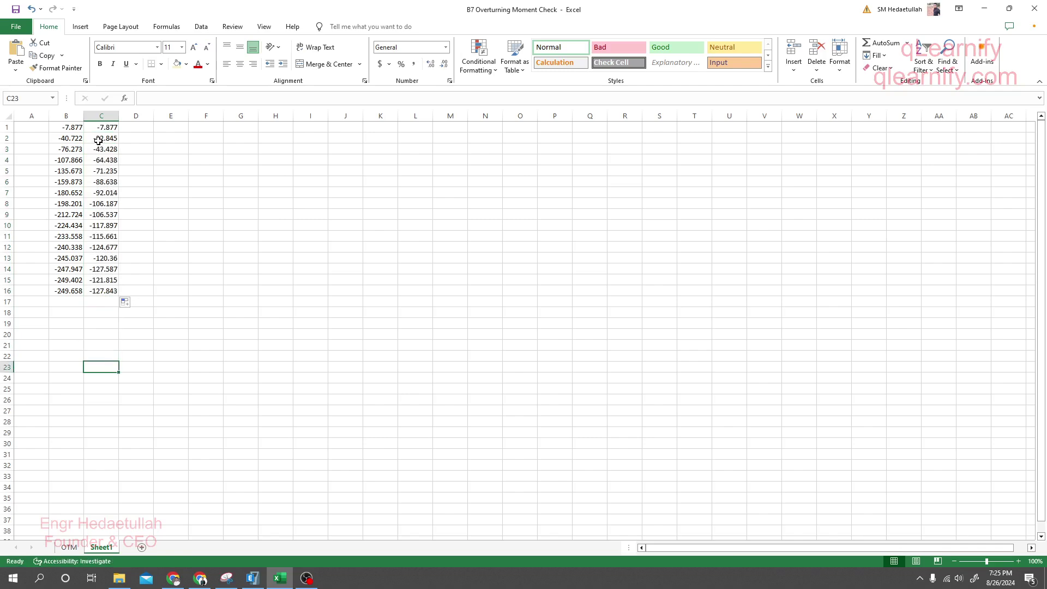
Step: Copy the results in C1 to C16 and paste them as values only, starting at L1
{"action": "left_click_drag", "start_coordinate": [101, 122], "coordinate": [112, 290]}
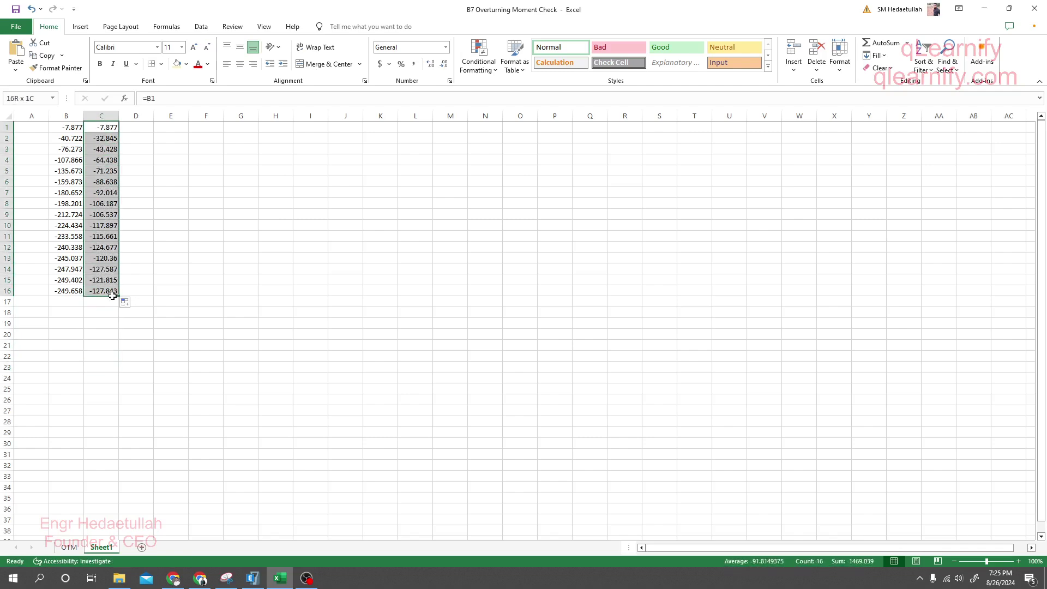
{"action": "key", "text": "ctrl+c"}
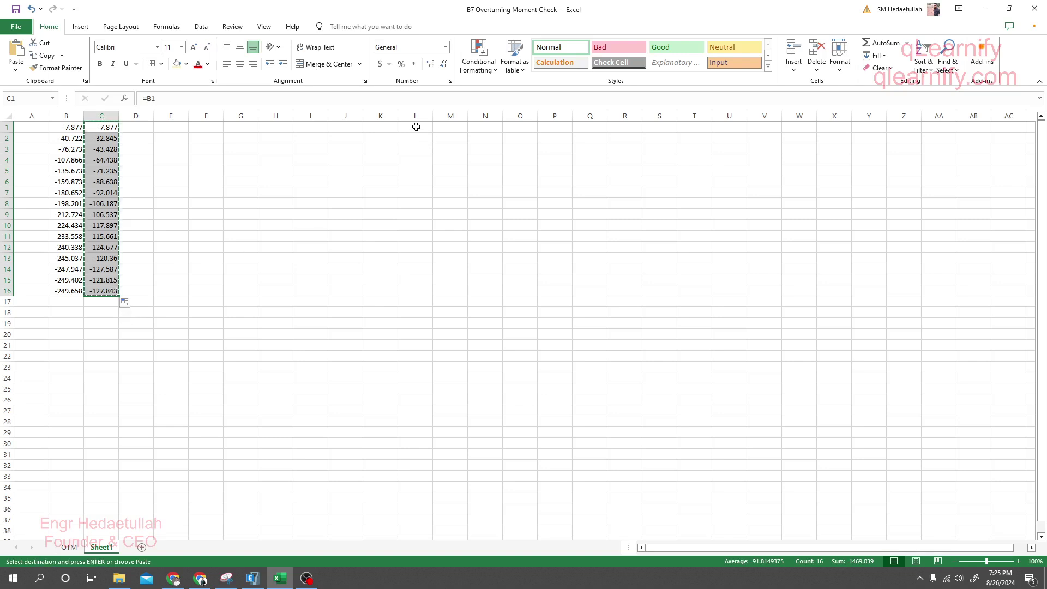
{"action": "right_click", "coordinate": [416, 125]}
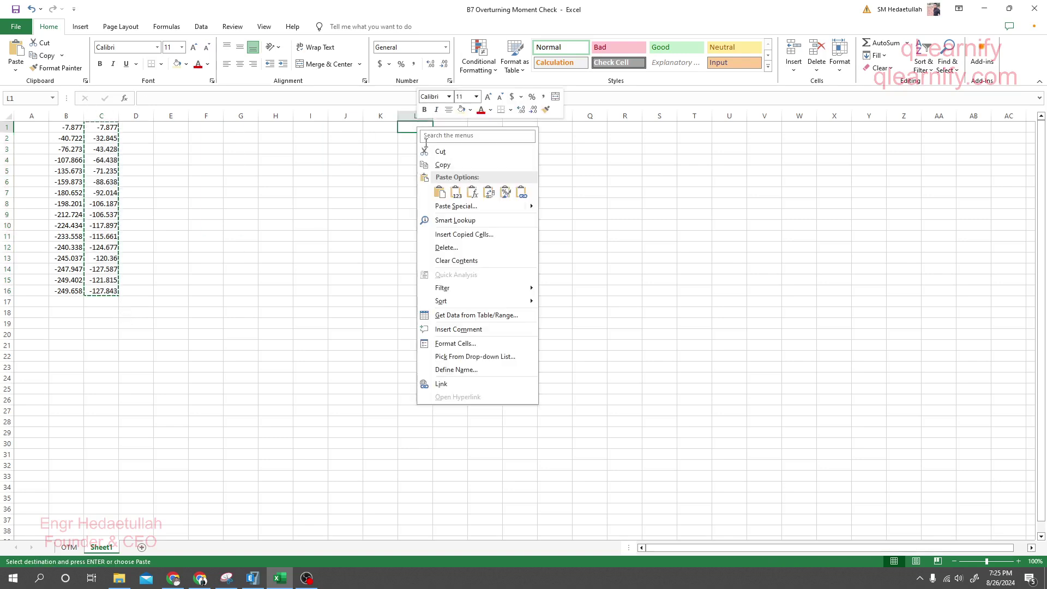
{"action": "left_click", "coordinate": [455, 193]}
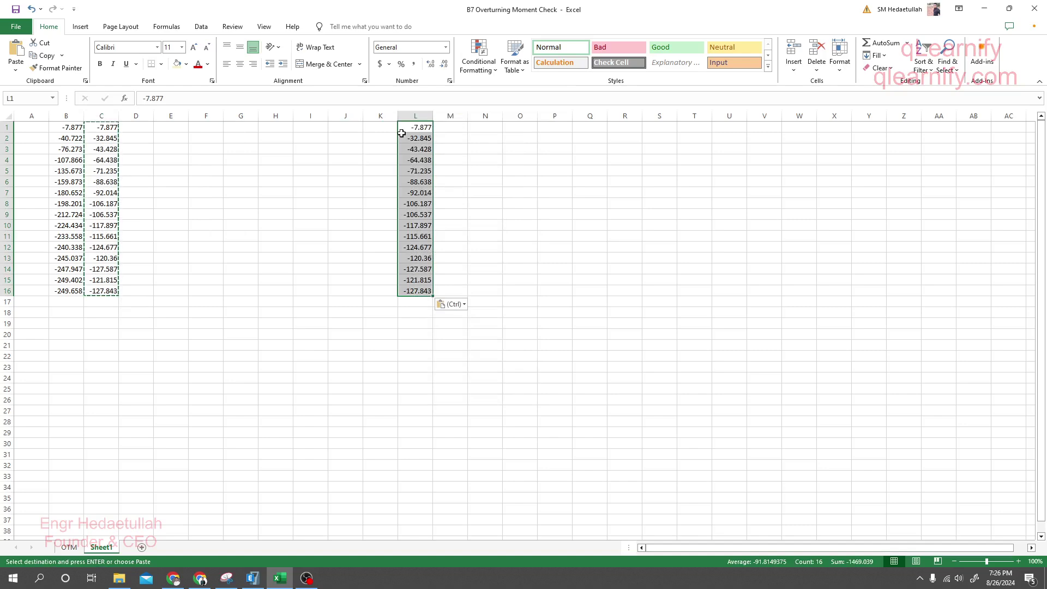
Step: Number the rows beside the pasted values from 1 to 16 in cells K1 to K16
{"action": "left_click", "coordinate": [379, 128]}
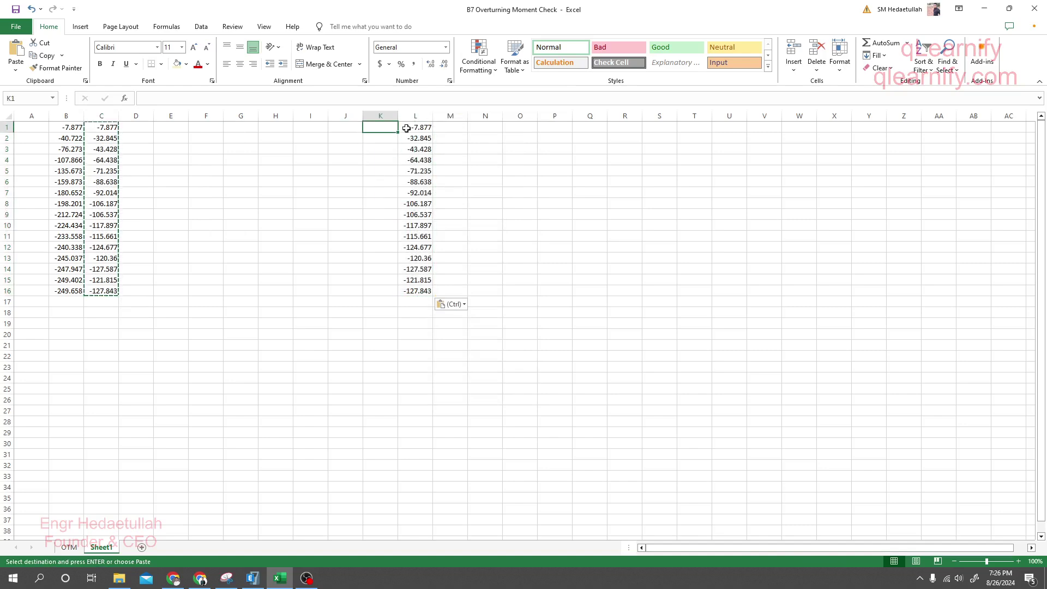
{"action": "type", "text": "1"}
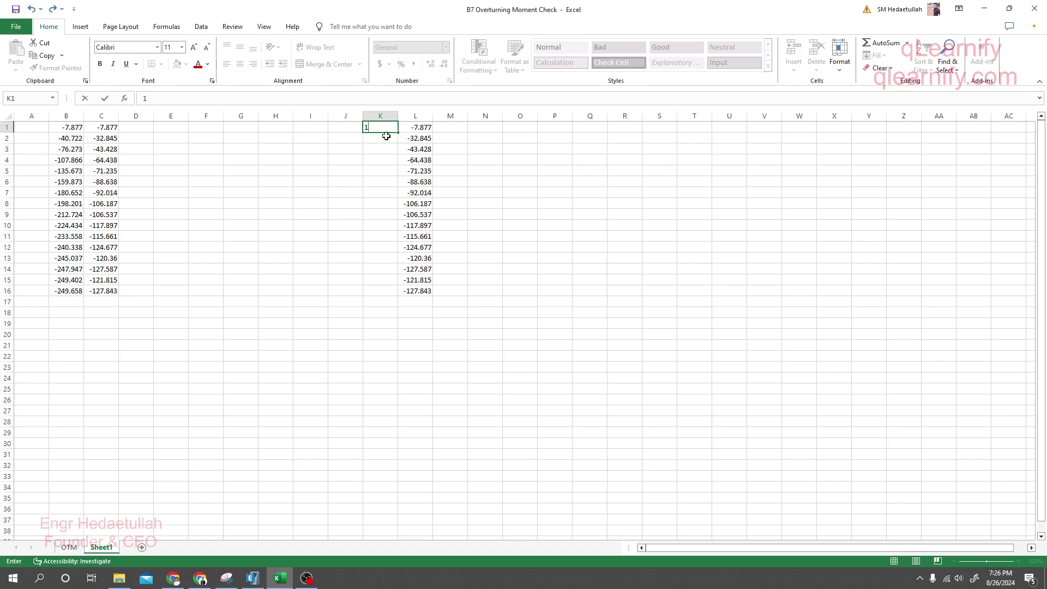
{"action": "key", "text": "Return"}
{"action": "type", "text": "2"}
{"action": "key", "text": "Return"}
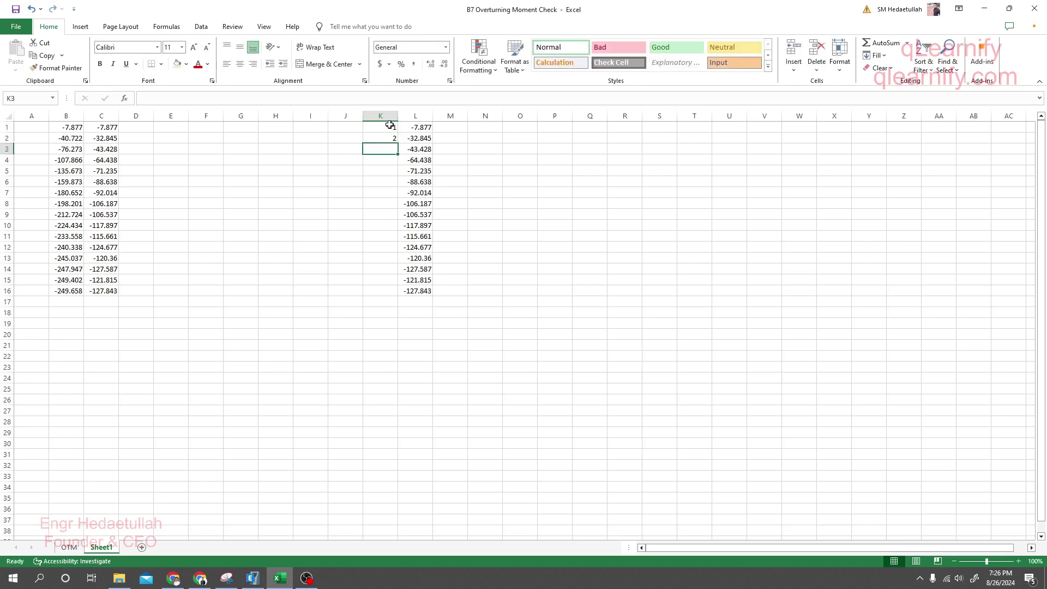
{"action": "left_click_drag", "start_coordinate": [390, 125], "coordinate": [390, 138]}
{"action": "double_click", "coordinate": [399, 143]}
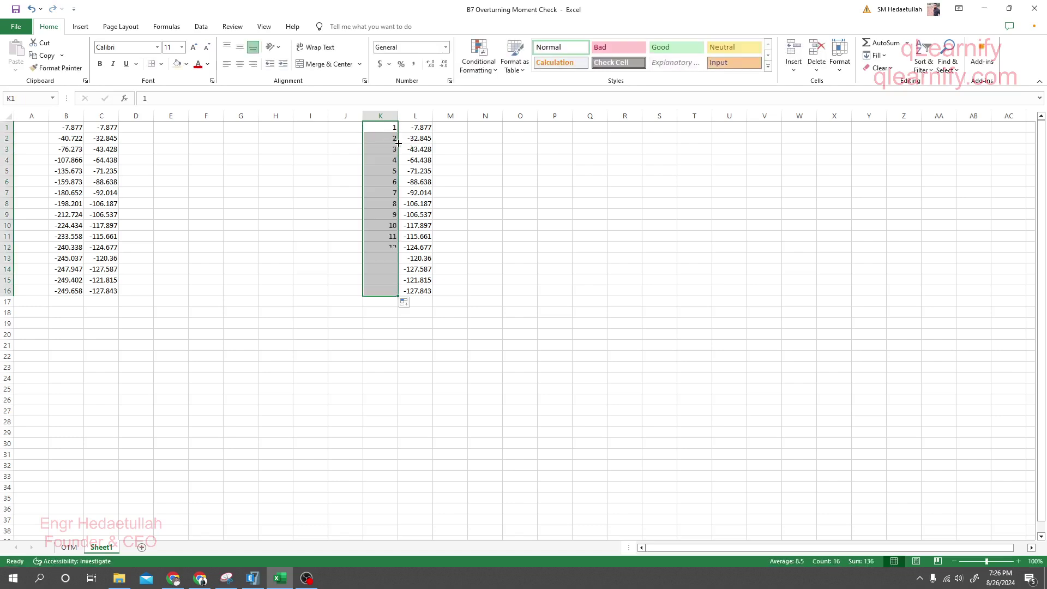
{"action": "left_click", "coordinate": [416, 365]}
Step: Sort the range K1 to L16 from largest to smallest by the row numbers
{"action": "left_click_drag", "start_coordinate": [394, 126], "coordinate": [420, 290]}
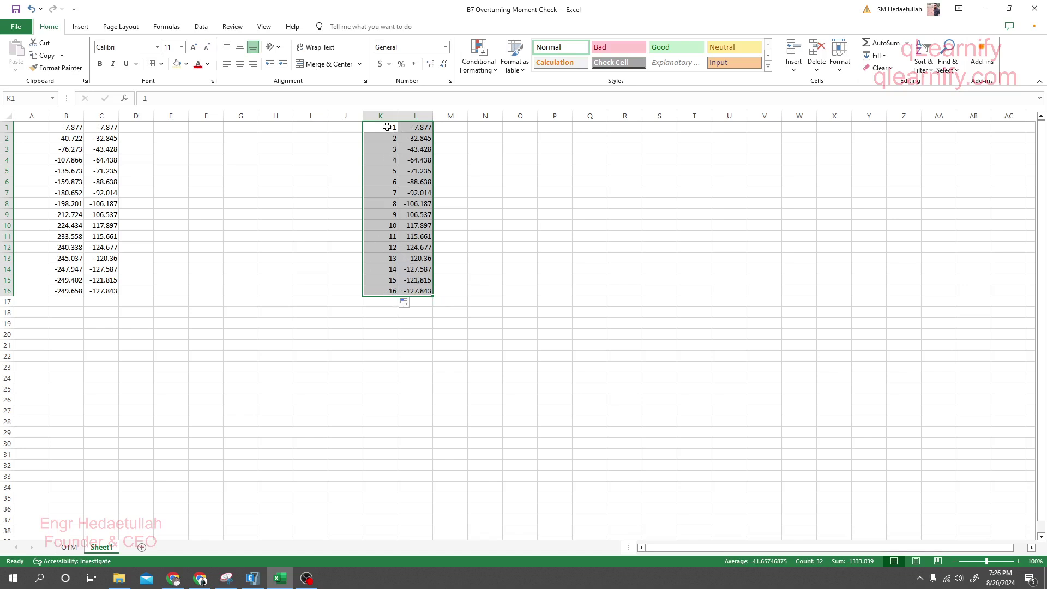
{"action": "left_click", "coordinate": [69, 547]}
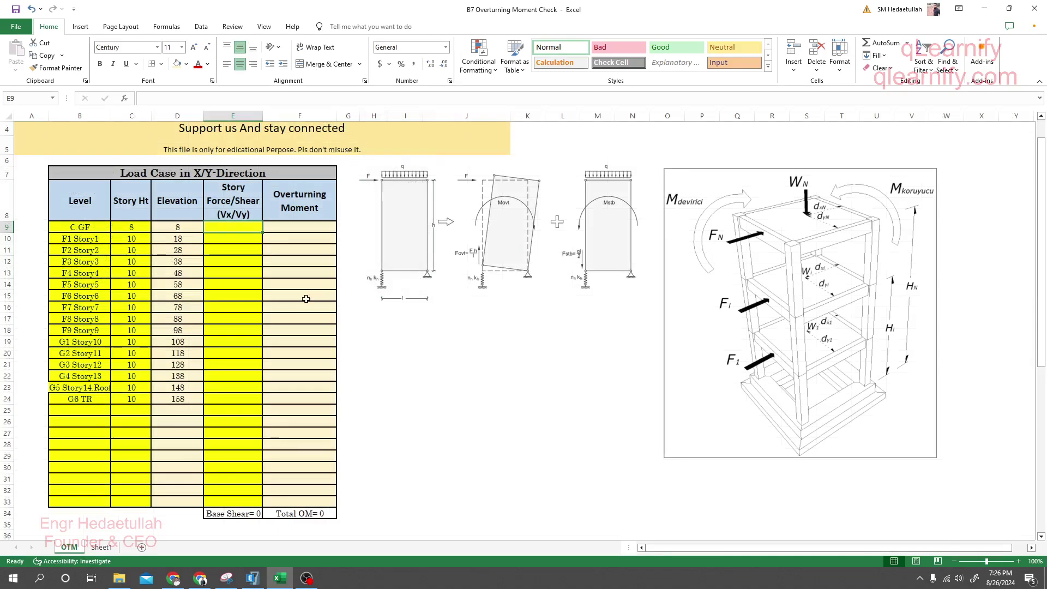
{"action": "left_click", "coordinate": [100, 547]}
{"action": "left_click", "coordinate": [923, 61]}
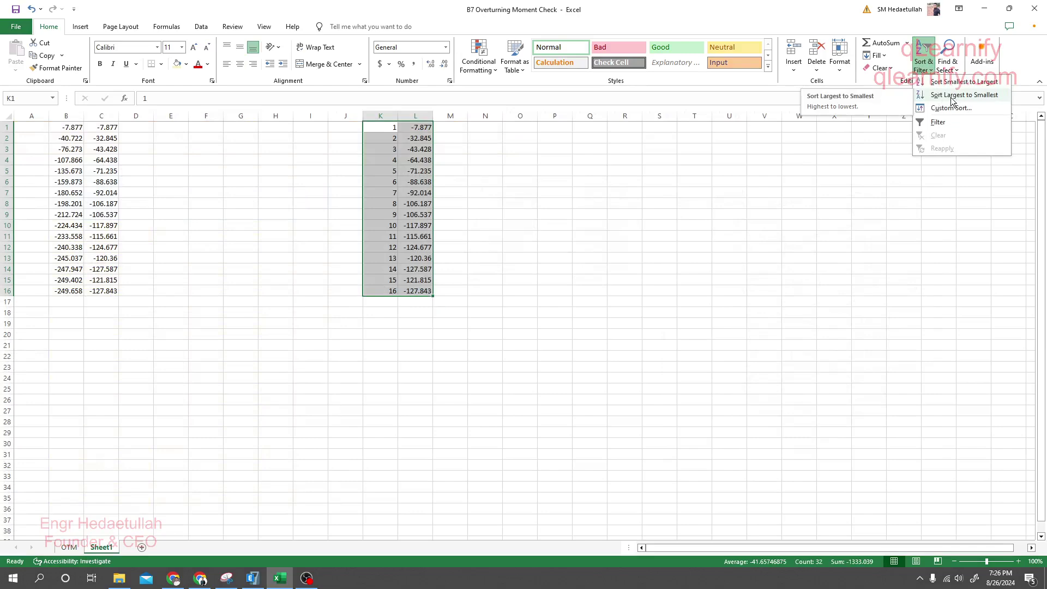
{"action": "left_click", "coordinate": [957, 96]}
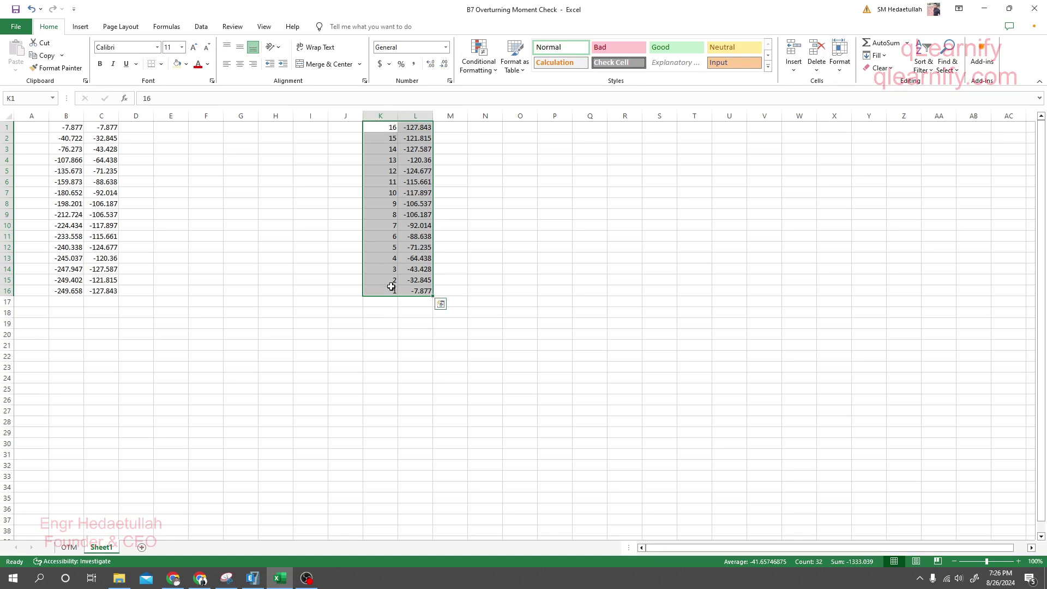
Step: Copy the sorted story forces in L1 to L16 and paste them as values into the OTM sheet's Story Force/Shear column from E9
{"action": "left_click", "coordinate": [396, 346]}
{"action": "left_click_drag", "start_coordinate": [413, 126], "coordinate": [416, 290]}
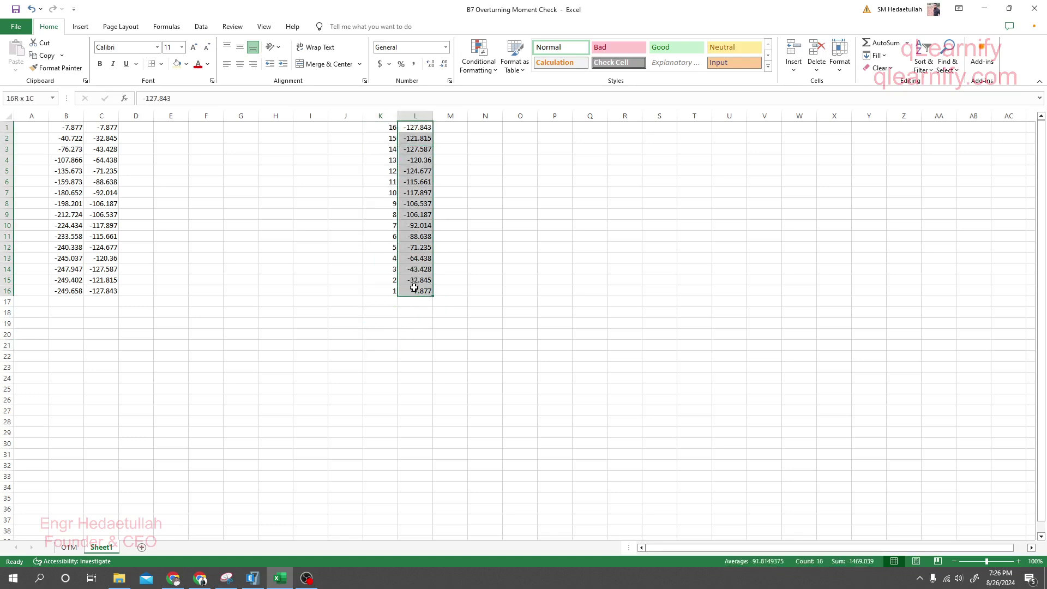
{"action": "key", "text": "ctrl+c"}
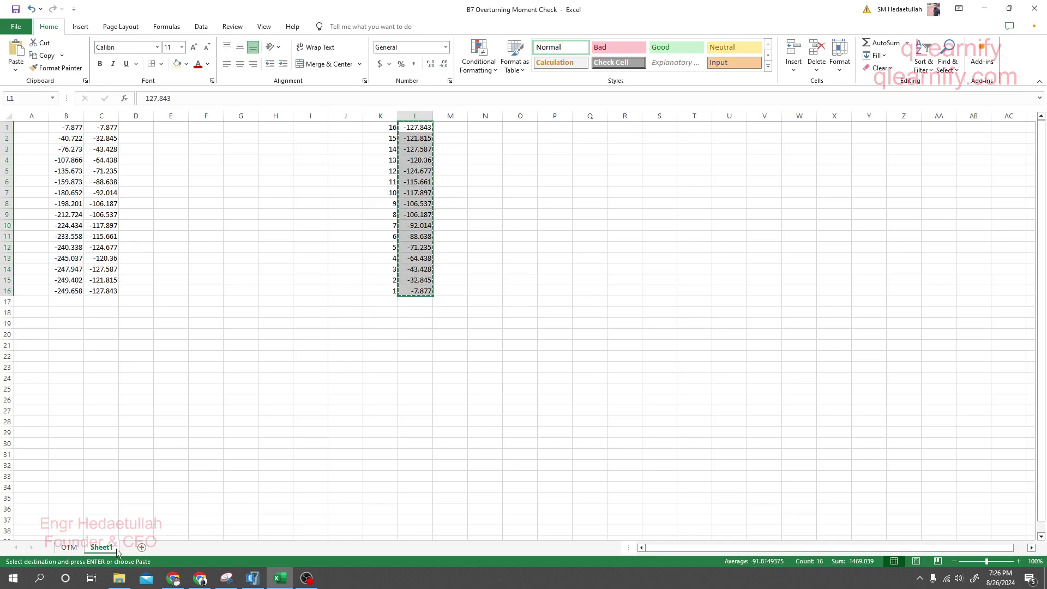
{"action": "left_click", "coordinate": [70, 547]}
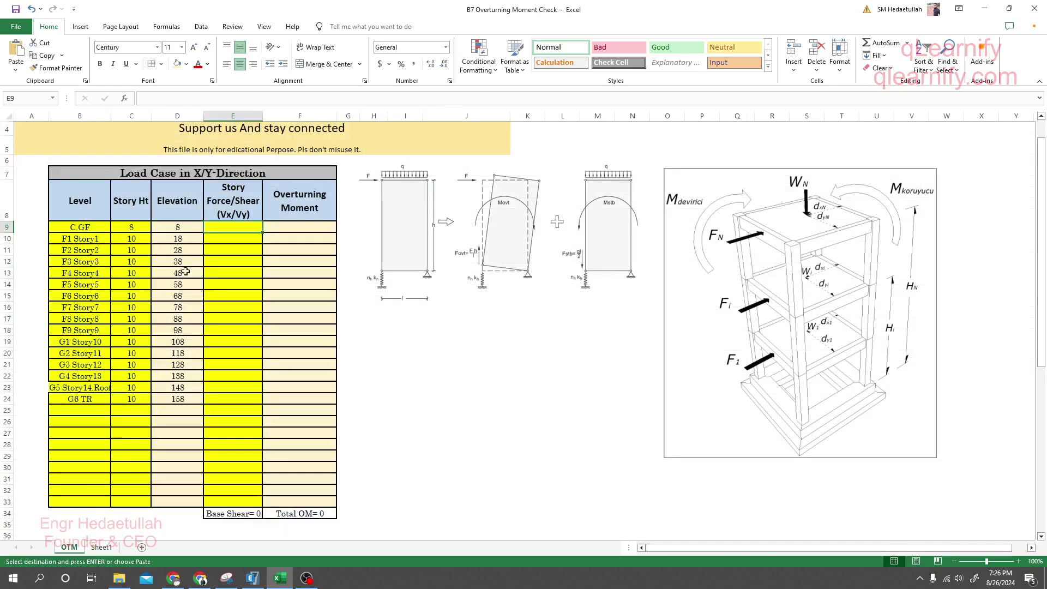
{"action": "right_click", "coordinate": [218, 225]}
{"action": "left_click", "coordinate": [259, 289]}
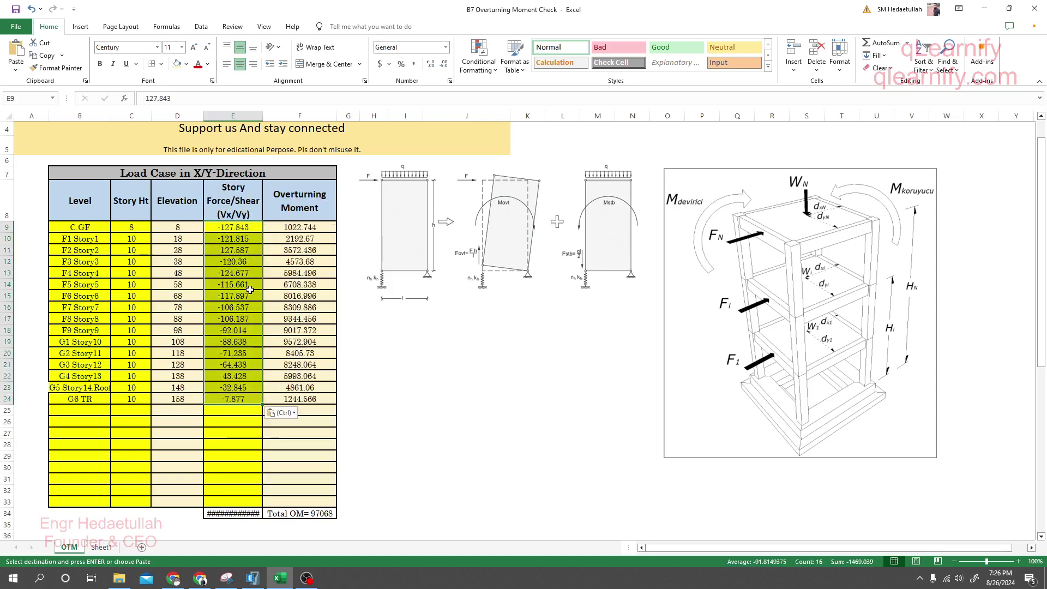
{"action": "left_click", "coordinate": [431, 396]}
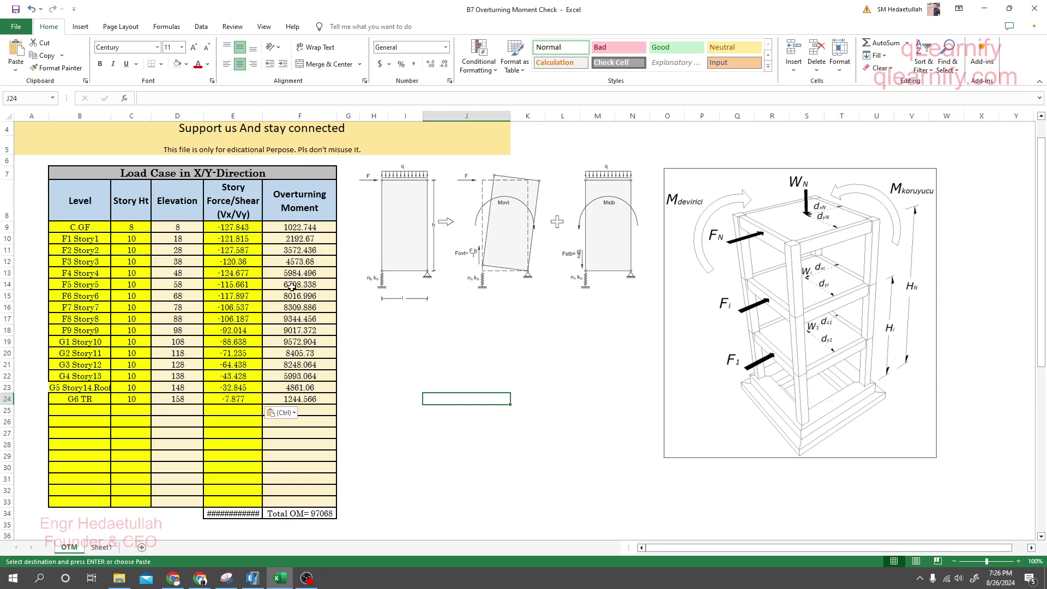
Step: Autofit the Story Force/Shear column's width and review the base shear, total overturning moment and safety factor cells
{"action": "double_click", "coordinate": [263, 116]}
{"action": "scroll", "coordinate": [259, 451], "scroll_direction": "down", "scroll_amount": 1}
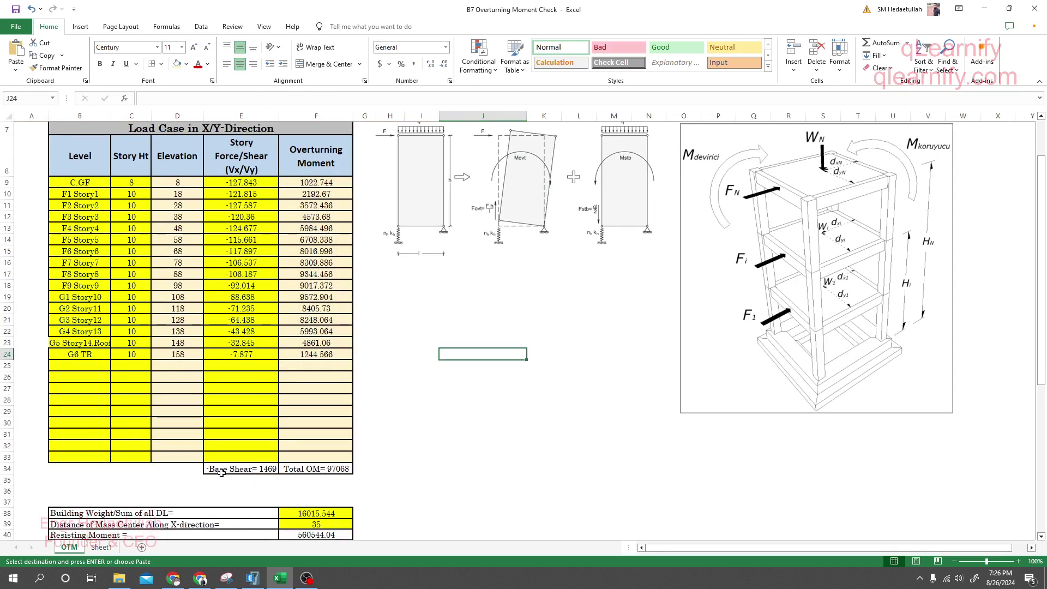
{"action": "left_click", "coordinate": [263, 467]}
{"action": "left_click", "coordinate": [429, 453]}
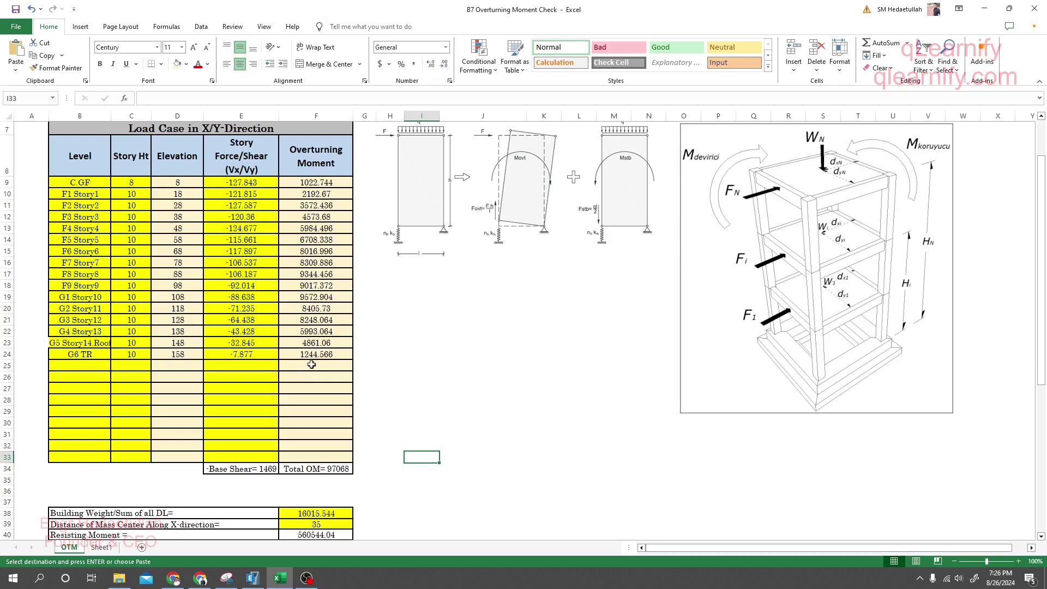
{"action": "scroll", "coordinate": [312, 359], "scroll_direction": "down", "scroll_amount": 1}
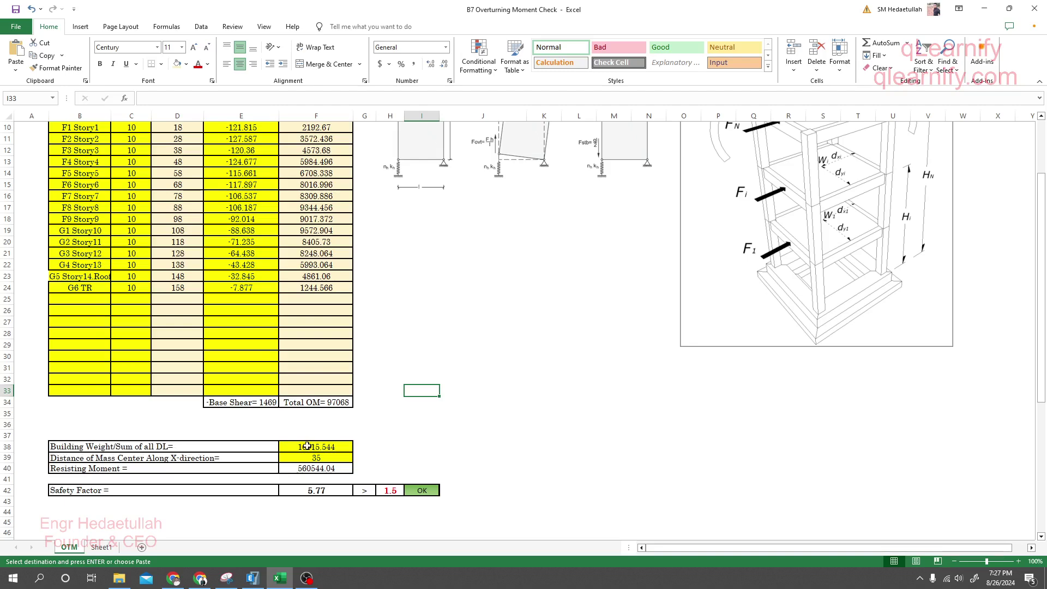
Step: Switch to ETABS, close the Story Forces table and open the Joint Reactions table
{"action": "left_click", "coordinate": [253, 578]}
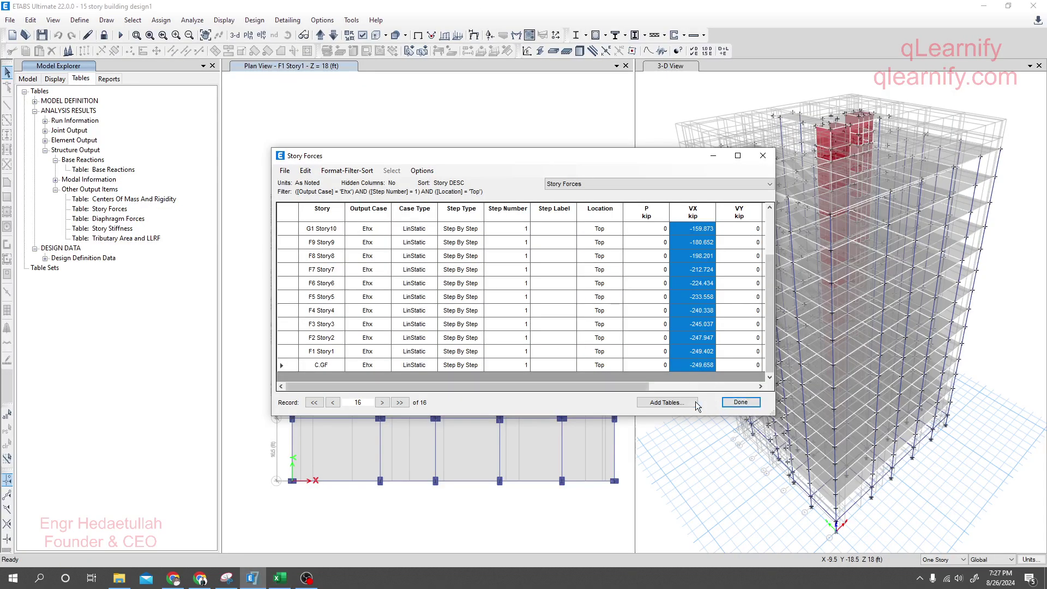
{"action": "left_click", "coordinate": [764, 155]}
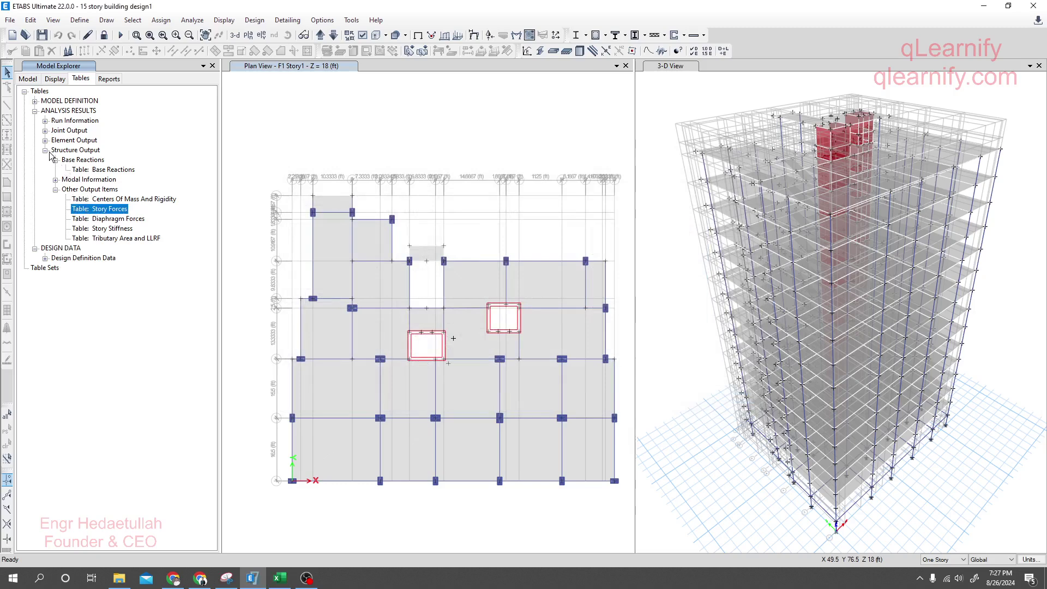
{"action": "left_click", "coordinate": [45, 130]}
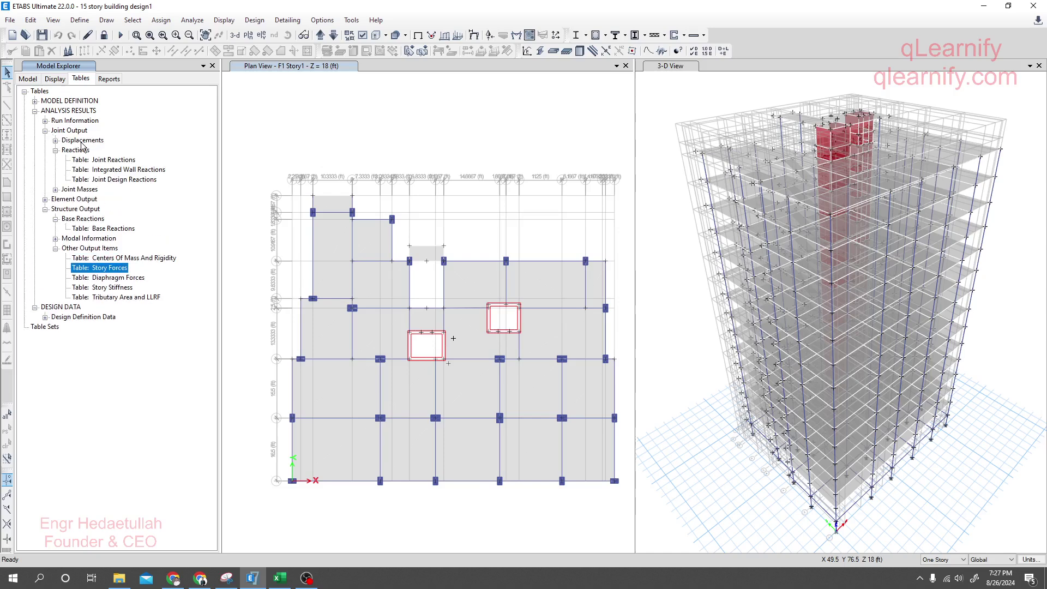
{"action": "right_click", "coordinate": [101, 159]}
{"action": "left_click", "coordinate": [147, 166]}
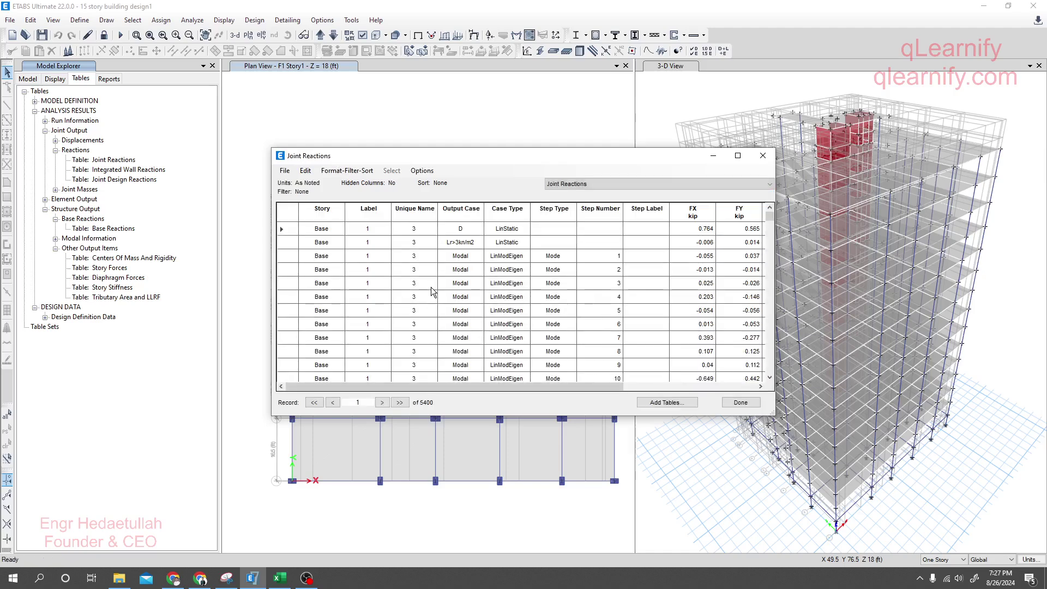
Step: Filter the Joint Reactions table to the Dead Load output case and look through the filtered rows
{"action": "left_click", "coordinate": [462, 212]}
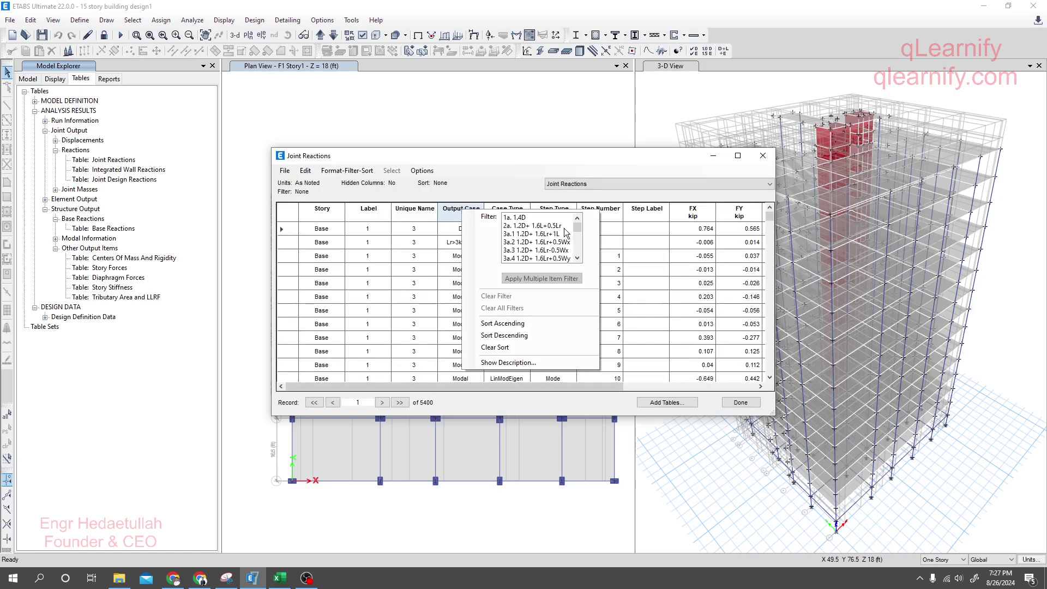
{"action": "mouse_move", "coordinate": [577, 231]}
{"action": "left_mouse_down"}
{"action": "mouse_move", "coordinate": [580, 257]}
{"action": "mouse_move", "coordinate": [577, 241]}
{"action": "left_mouse_up"}
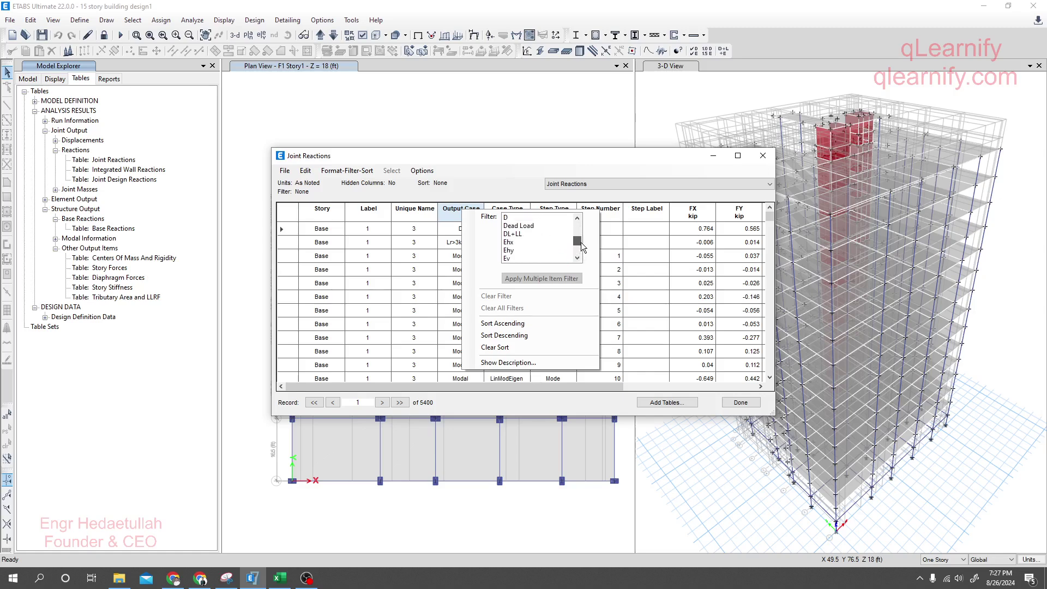
{"action": "left_click", "coordinate": [524, 227]}
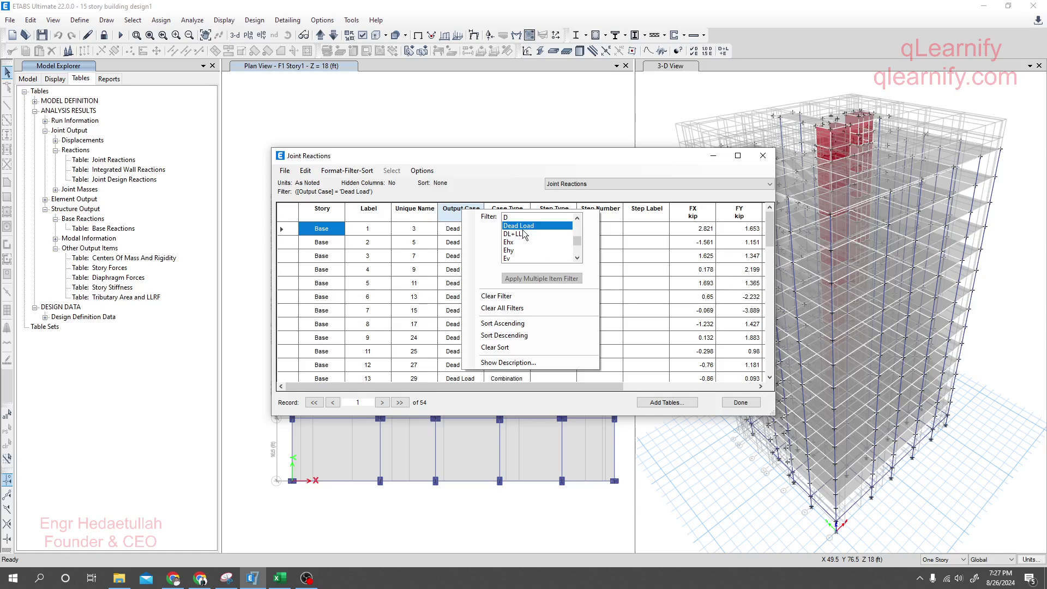
{"action": "left_click", "coordinate": [397, 244]}
{"action": "scroll", "coordinate": [408, 295], "scroll_direction": "down", "scroll_amount": 15}
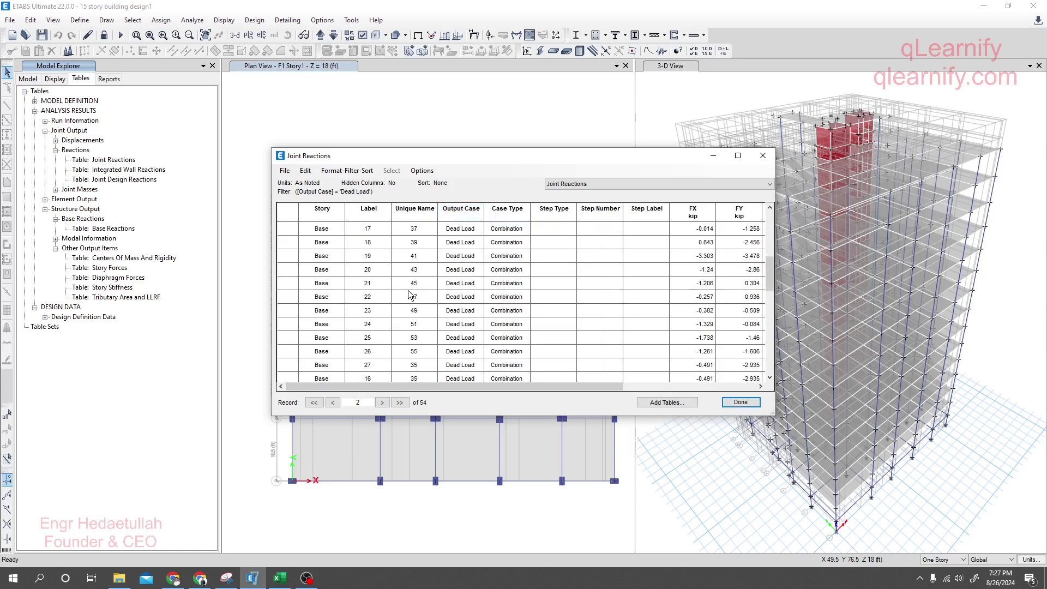
{"action": "scroll", "coordinate": [469, 316], "scroll_direction": "up", "scroll_amount": 15}
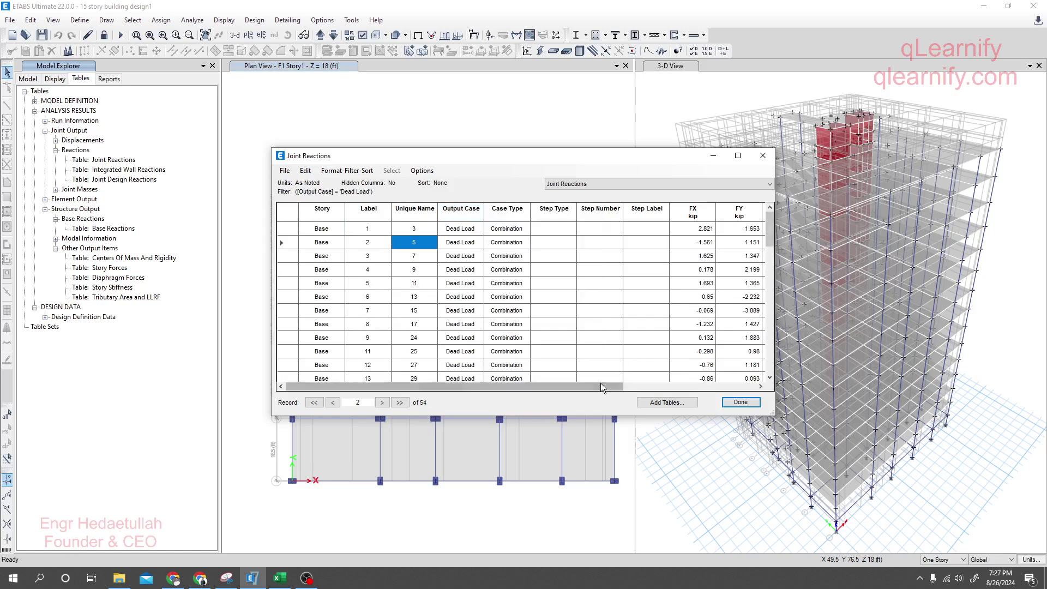
Step: Copy all FZ values of the Dead Load joint reactions and paste them into Excel's Sheet1 starting at E1
{"action": "left_click_drag", "start_coordinate": [597, 388], "coordinate": [689, 386]}
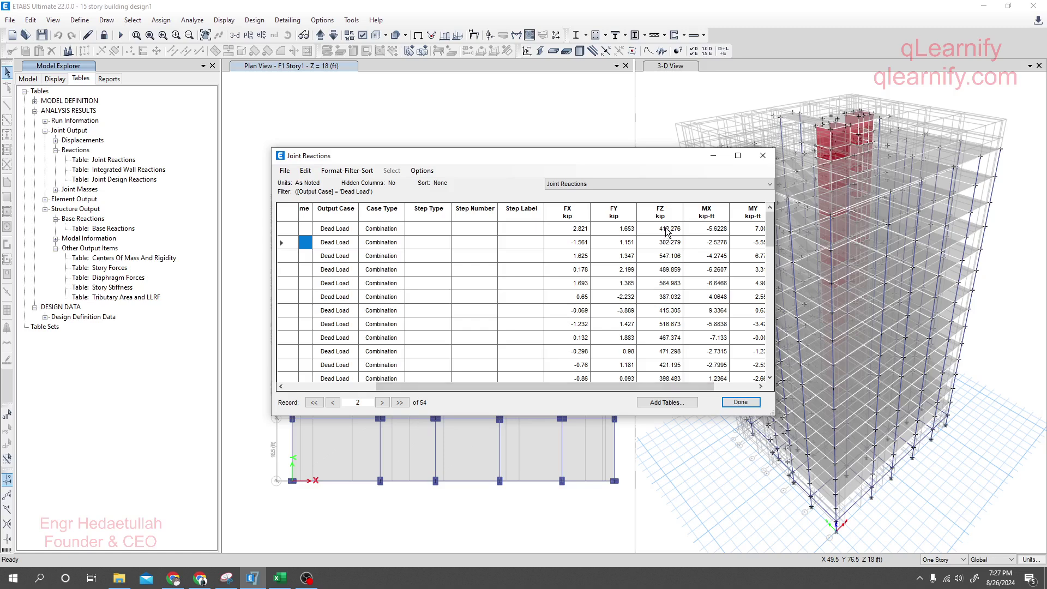
{"action": "left_click_drag", "start_coordinate": [668, 229], "coordinate": [668, 257]}
{"action": "left_click_drag", "start_coordinate": [674, 365], "coordinate": [670, 391]}
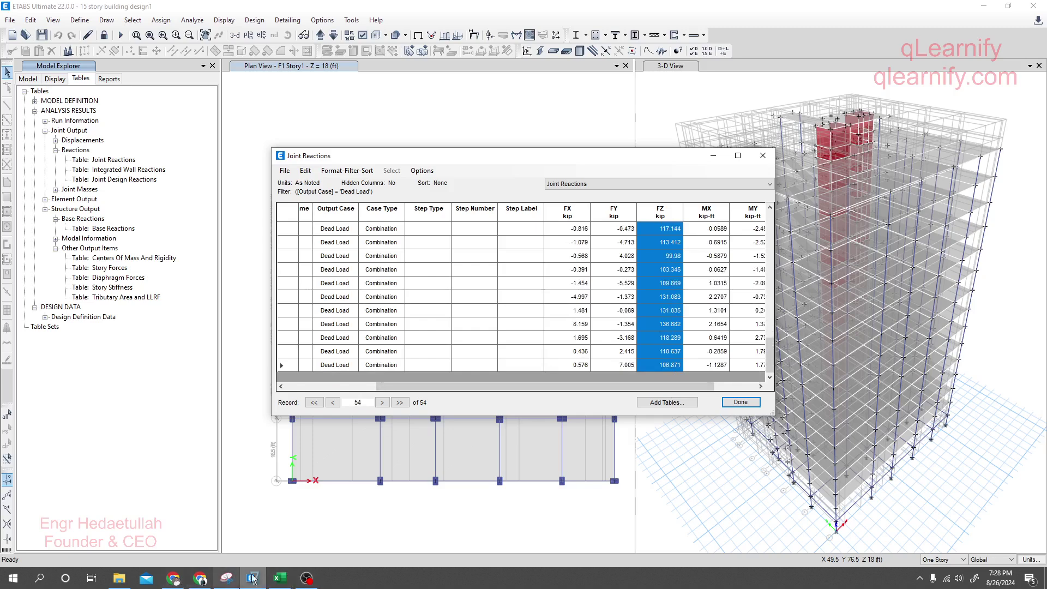
{"action": "left_click", "coordinate": [279, 579]}
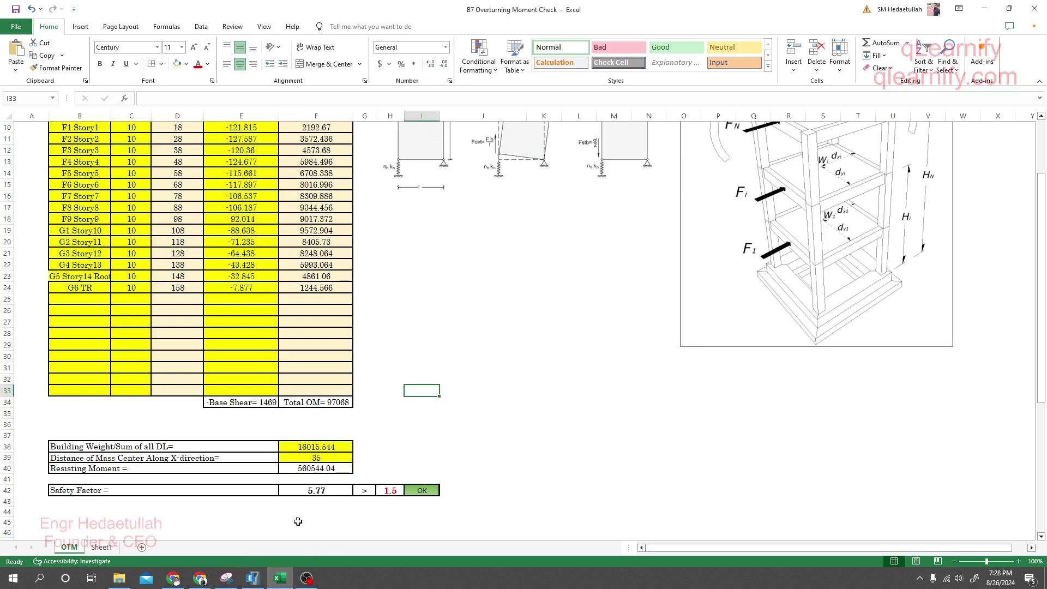
{"action": "left_click", "coordinate": [101, 547]}
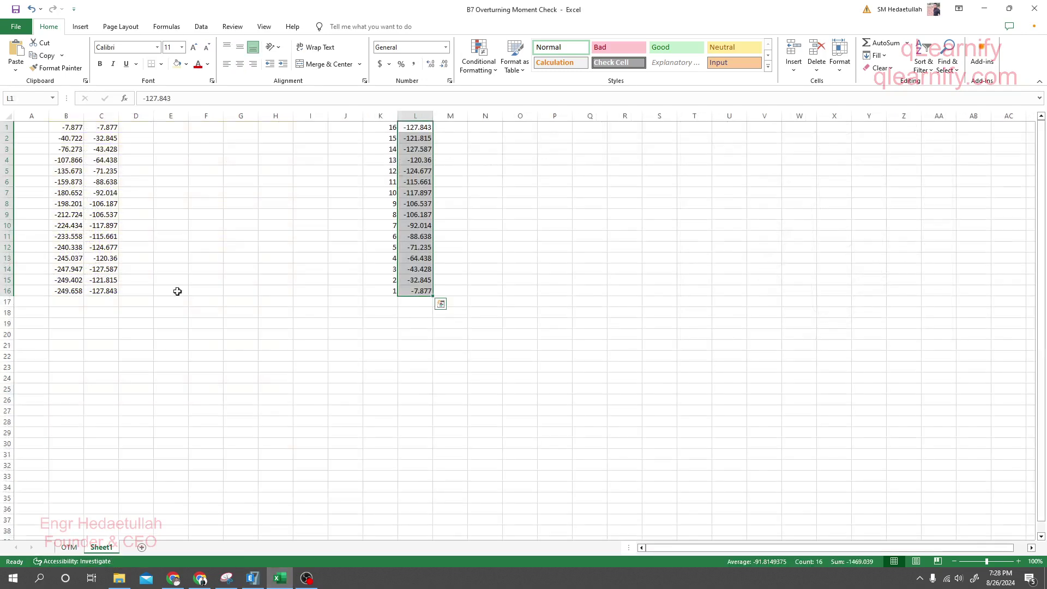
{"action": "right_click", "coordinate": [167, 131]}
{"action": "left_click", "coordinate": [205, 192]}
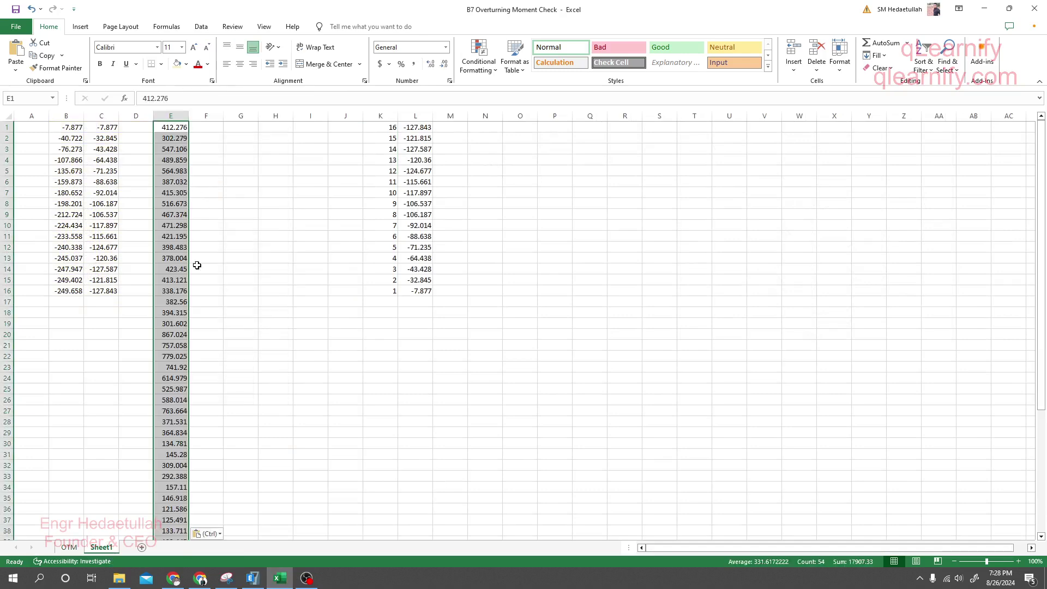
Step: Enter the formula =SUM(E1:E54) in cell E55 below the pasted reactions
{"action": "scroll", "coordinate": [190, 455], "scroll_direction": "down", "scroll_amount": 4}
{"action": "scroll", "coordinate": [188, 463], "scroll_direction": "down", "scroll_amount": 3}
{"action": "left_click", "coordinate": [165, 490]}
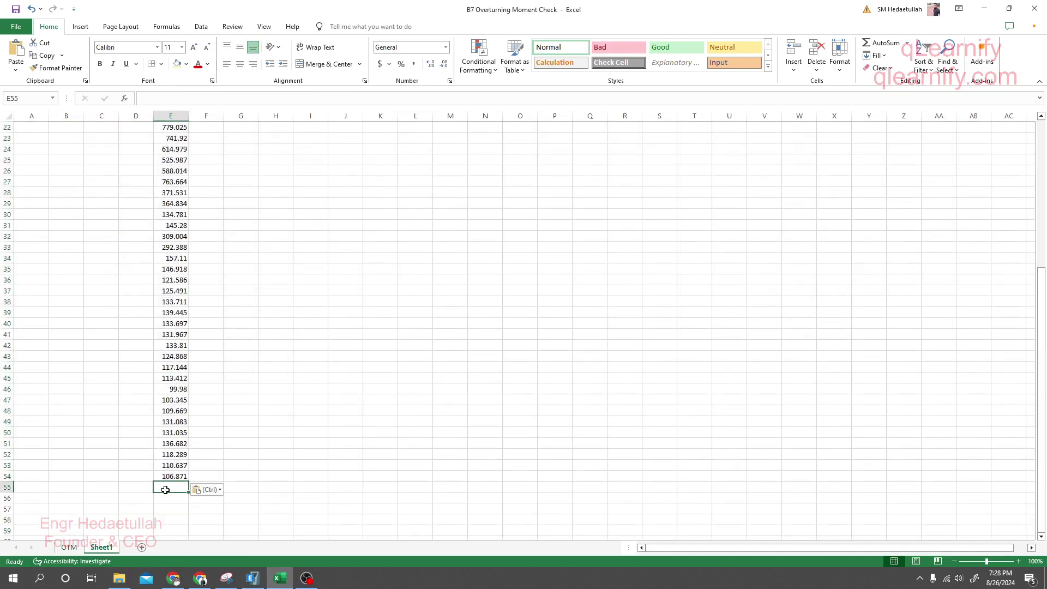
{"action": "type", "text": "=sum("}
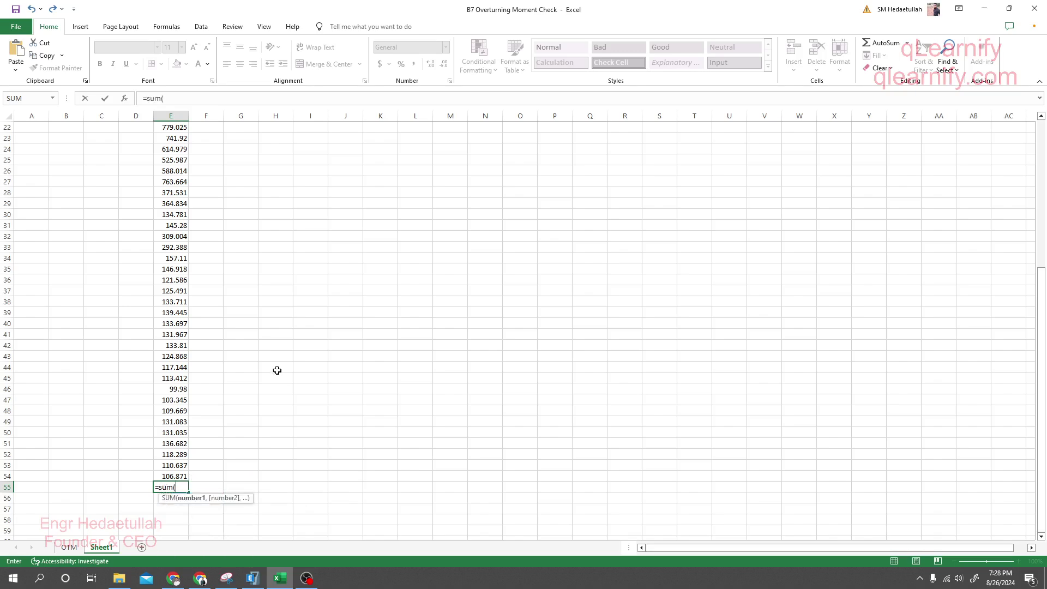
{"action": "scroll", "coordinate": [277, 371], "scroll_direction": "up", "scroll_amount": 7}
{"action": "left_click_drag", "start_coordinate": [176, 127], "coordinate": [175, 523]}
{"action": "type", "text": ")"}
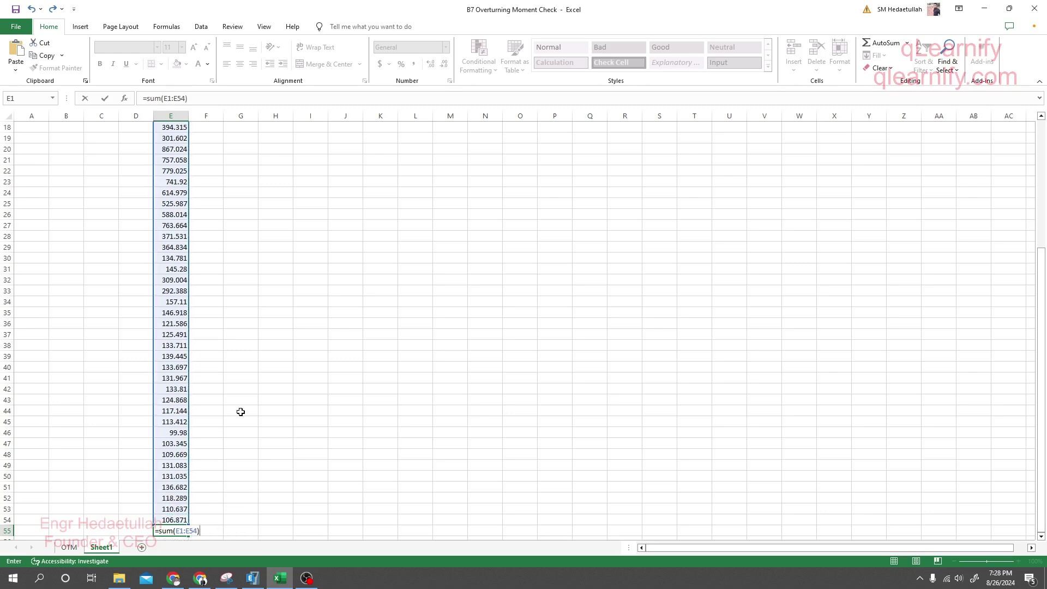
{"action": "key", "text": "Return"}
Step: Copy the reaction sum in E55 and paste it as a value into the OTM sheet's Building Weight/Sum of all DL cell F38
{"action": "left_click", "coordinate": [173, 520]}
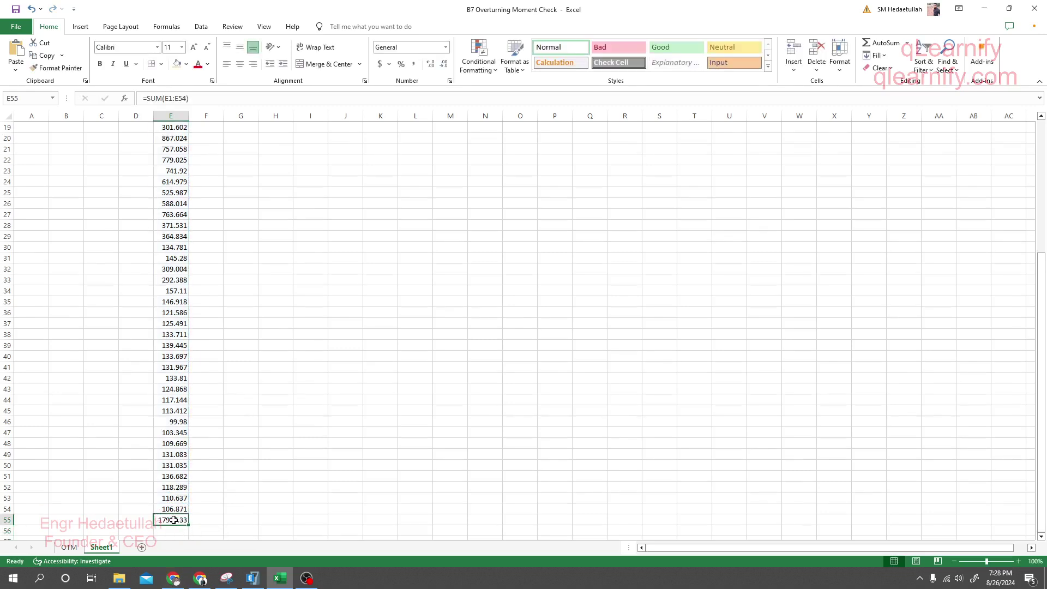
{"action": "right_click", "coordinate": [174, 519]}
{"action": "left_click", "coordinate": [215, 280]}
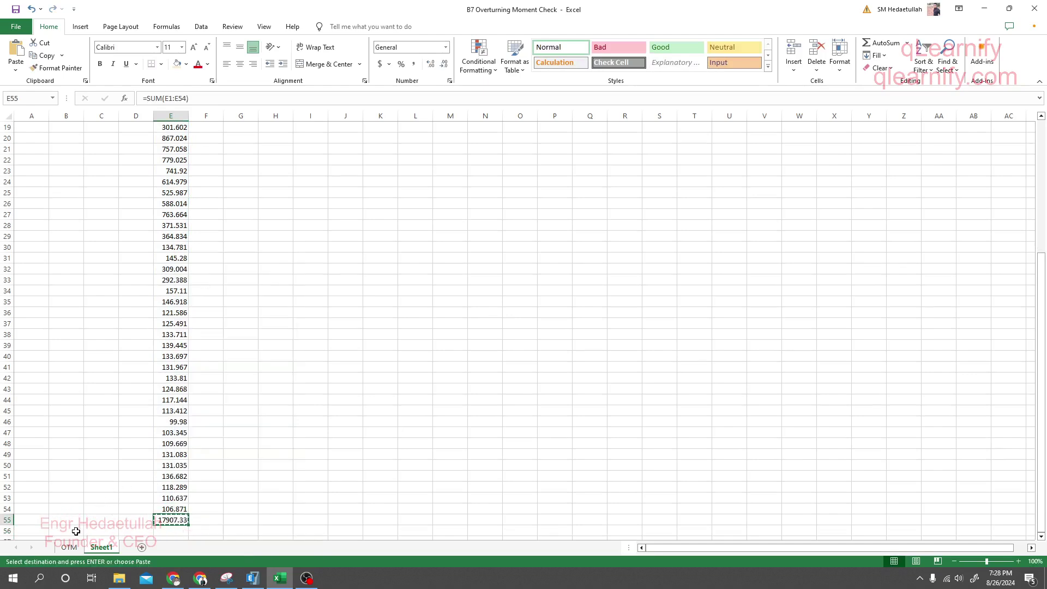
{"action": "left_click", "coordinate": [69, 547]}
{"action": "right_click", "coordinate": [304, 450]}
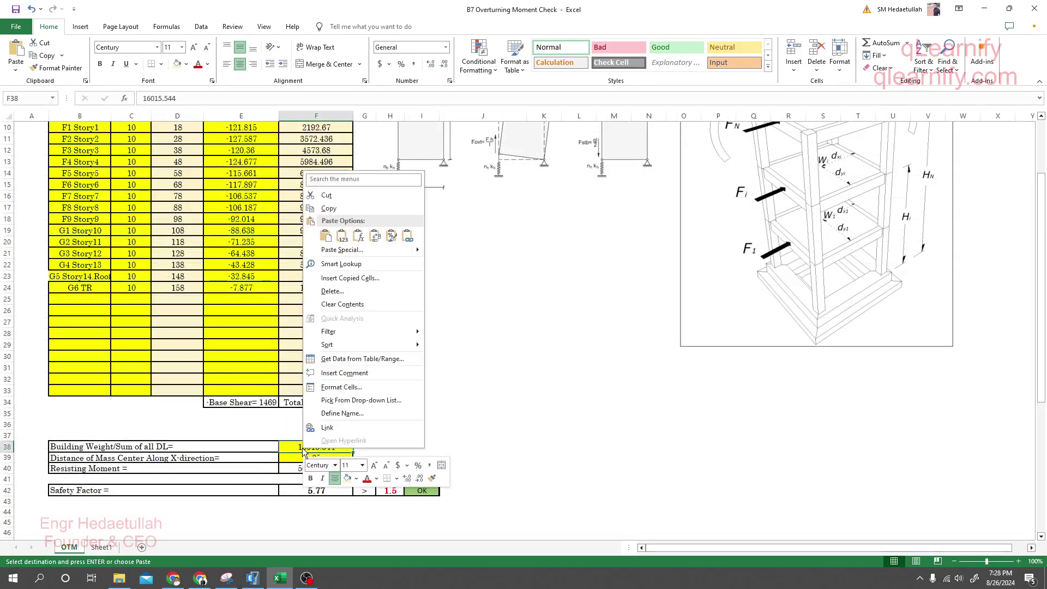
{"action": "left_click", "coordinate": [341, 235]}
{"action": "left_click", "coordinate": [470, 402]}
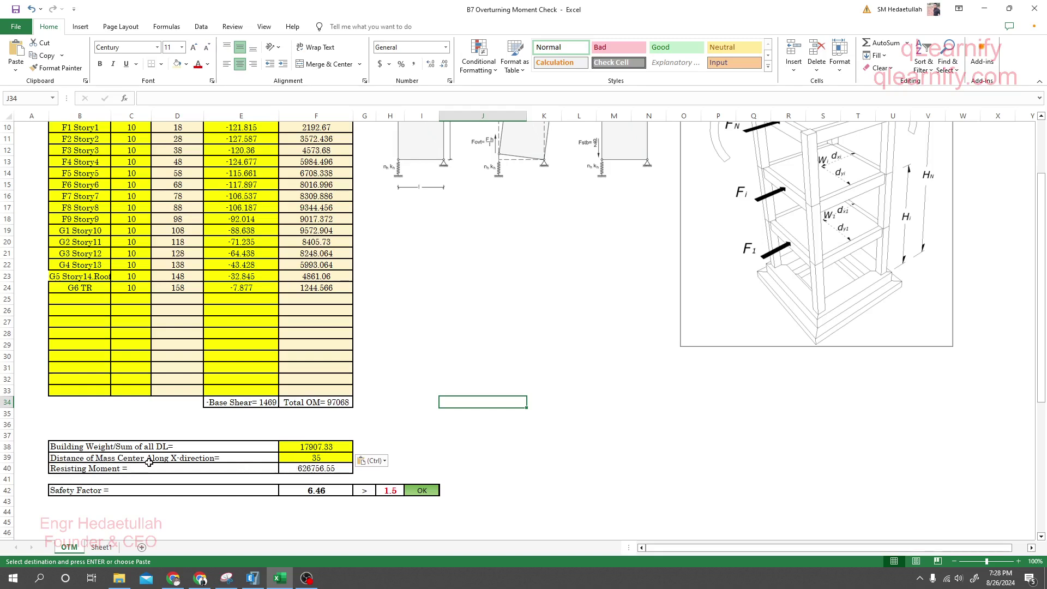
Step: Change the label in B39 to "Distance of Mass Center Along X/Y-direction="
{"action": "double_click", "coordinate": [171, 458]}
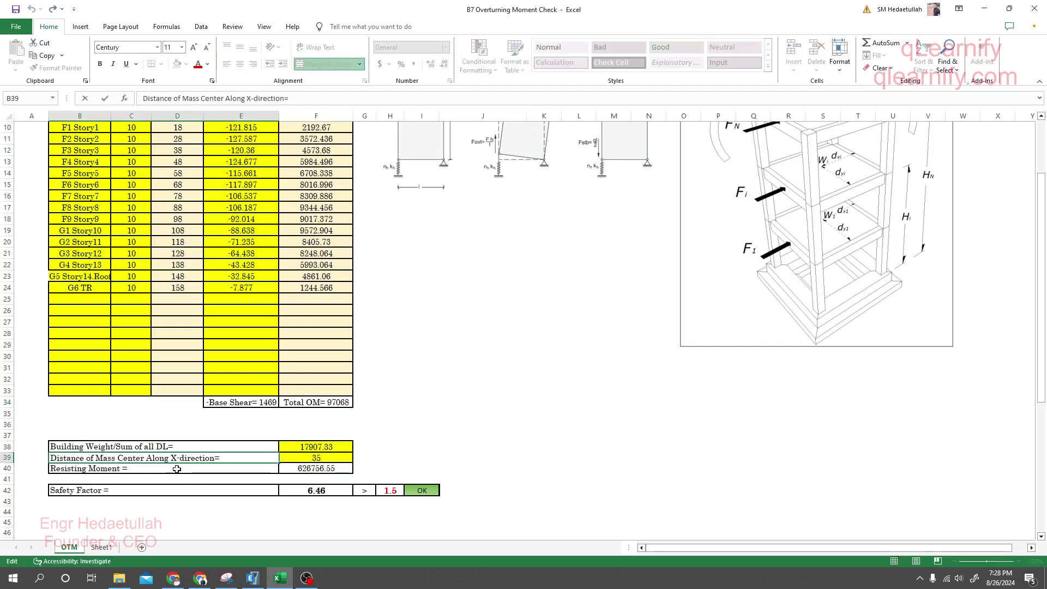
{"action": "type", "text": "/Y"}
{"action": "left_click", "coordinate": [470, 375]}
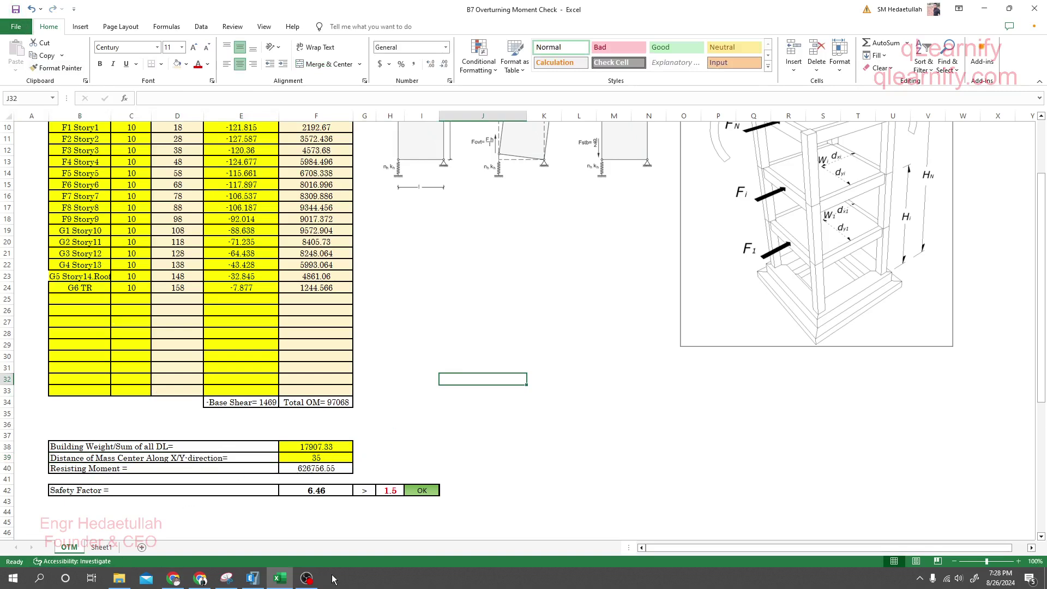
Step: Switch to ETABS, close the Joint Reactions table and open the Centers Of Mass And Rigidity table
{"action": "left_click", "coordinate": [252, 578]}
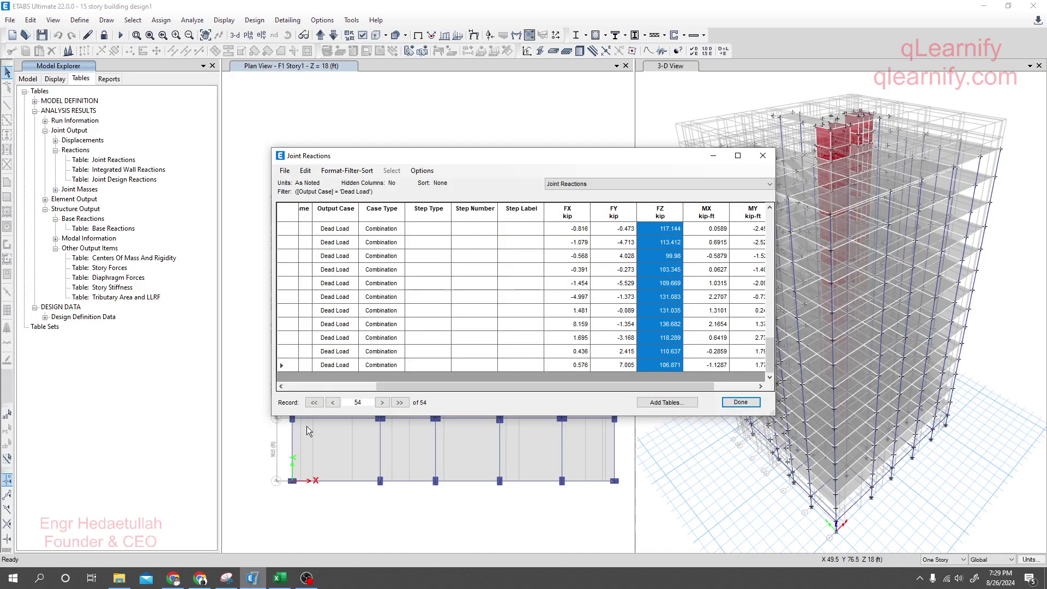
{"action": "left_click", "coordinate": [763, 157]}
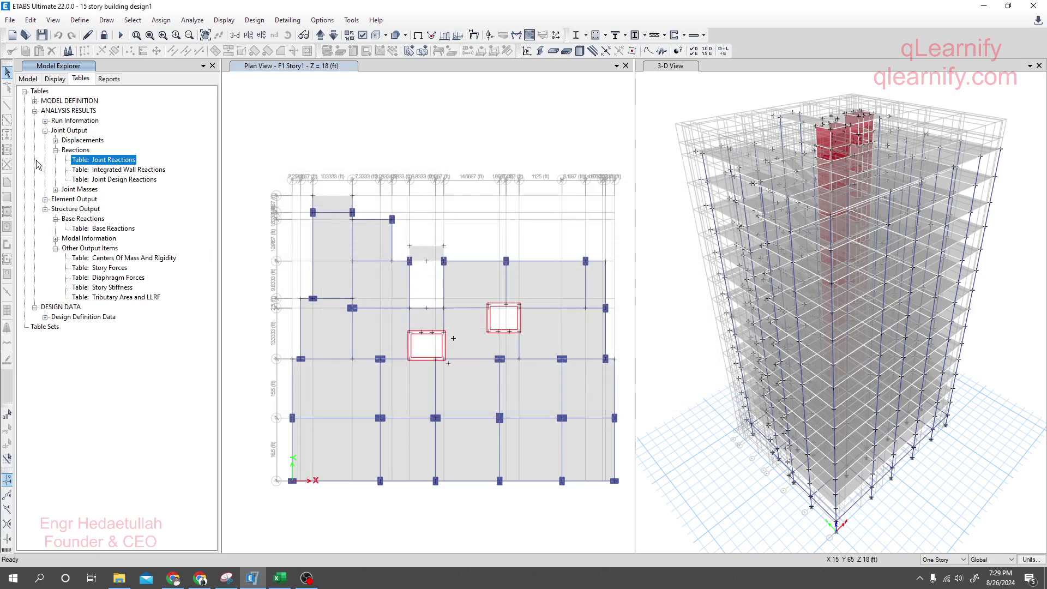
{"action": "left_click", "coordinate": [125, 258]}
{"action": "right_click", "coordinate": [124, 264]}
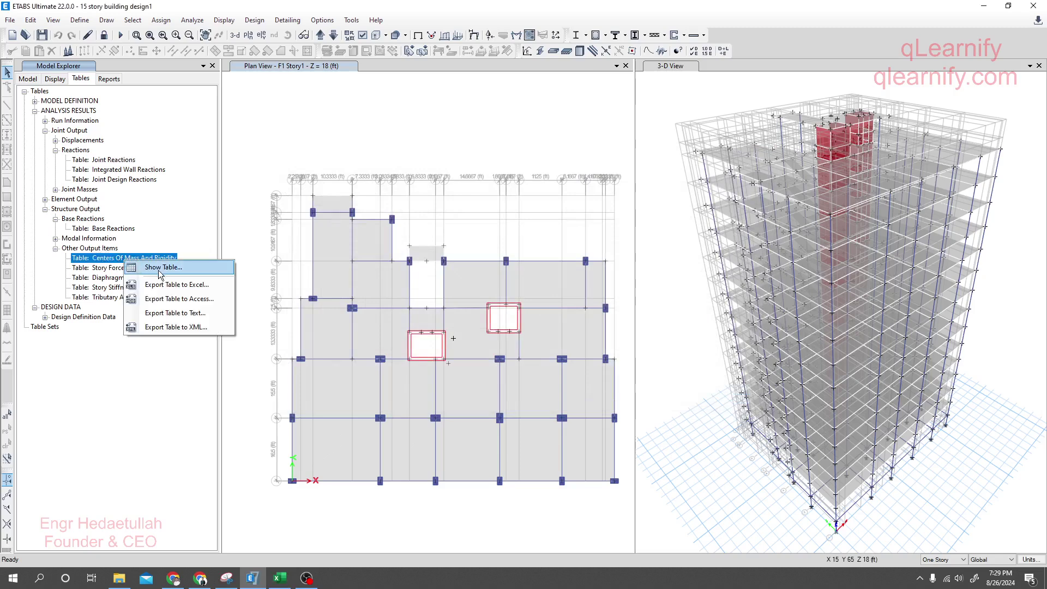
{"action": "left_click", "coordinate": [158, 268]}
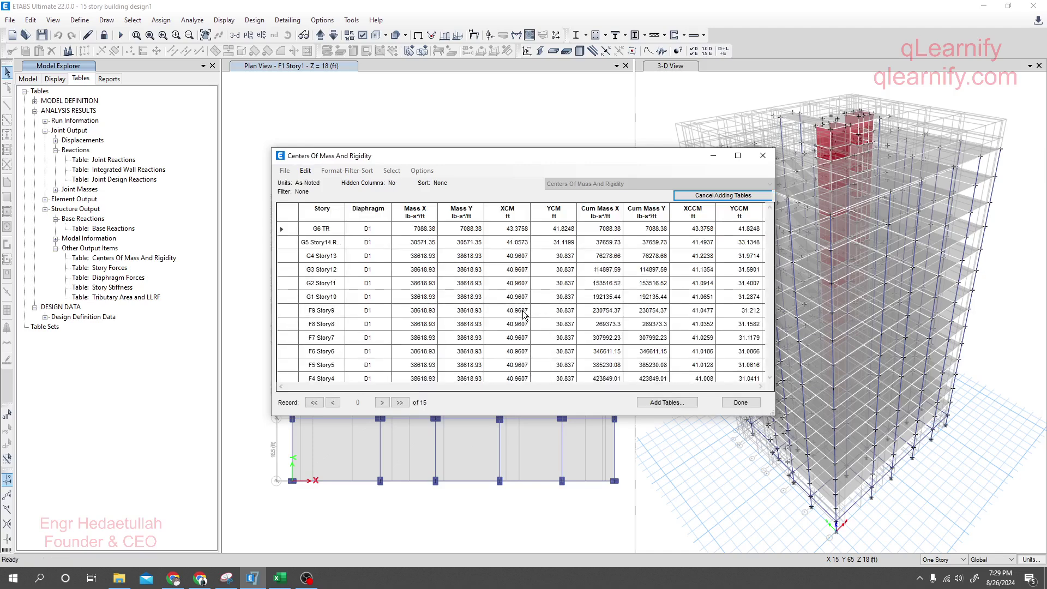
Step: Examine the XCM and YCM columns of the Centers Of Mass And Rigidity table
{"action": "left_click", "coordinate": [507, 229]}
{"action": "left_click_drag", "start_coordinate": [506, 227], "coordinate": [541, 378]}
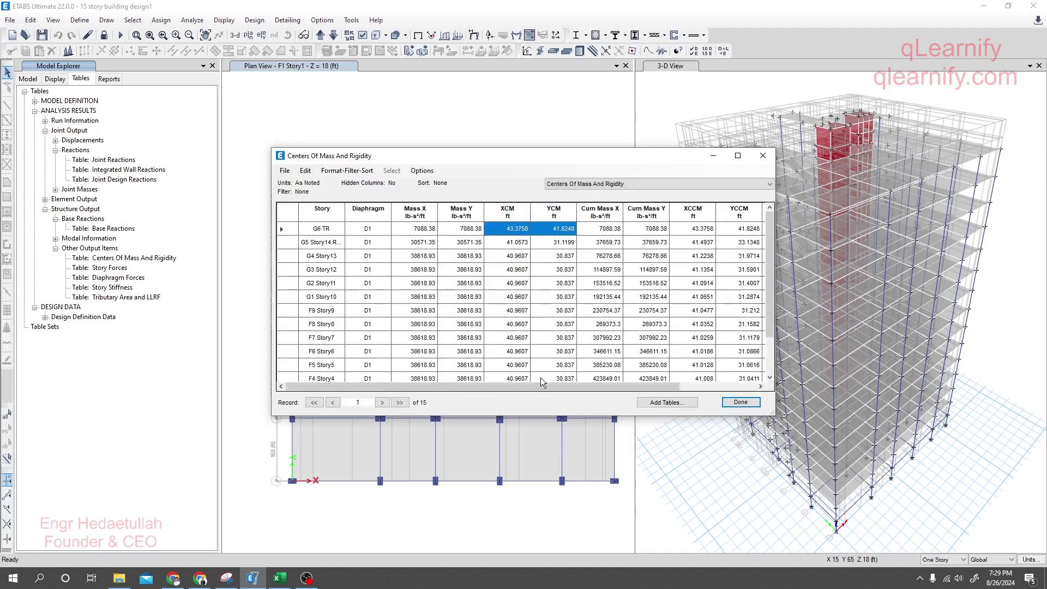
{"action": "left_click", "coordinate": [505, 300]}
{"action": "left_click", "coordinate": [508, 213]}
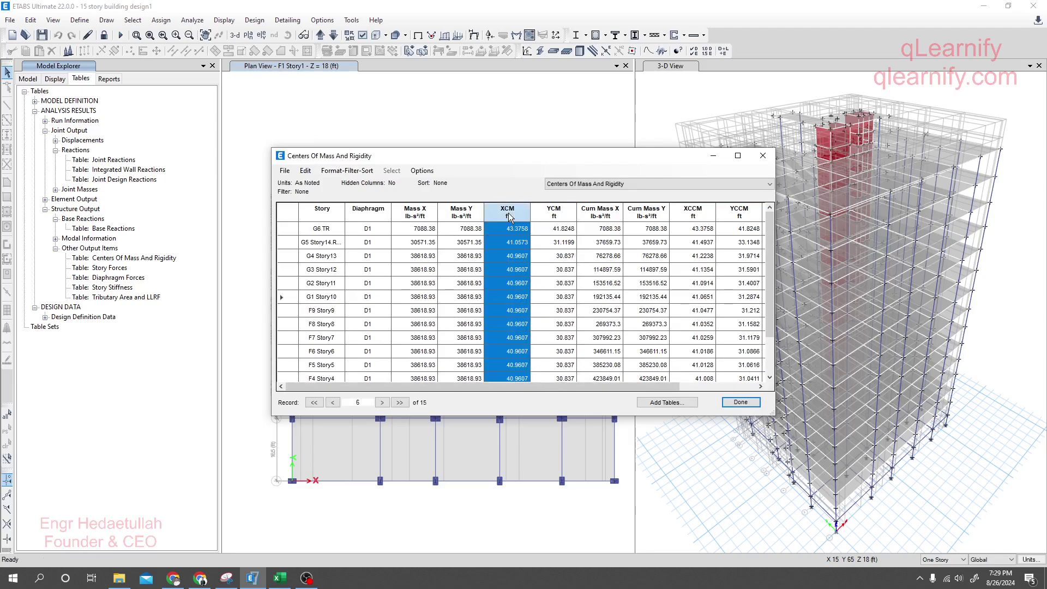
{"action": "left_click", "coordinate": [554, 216]}
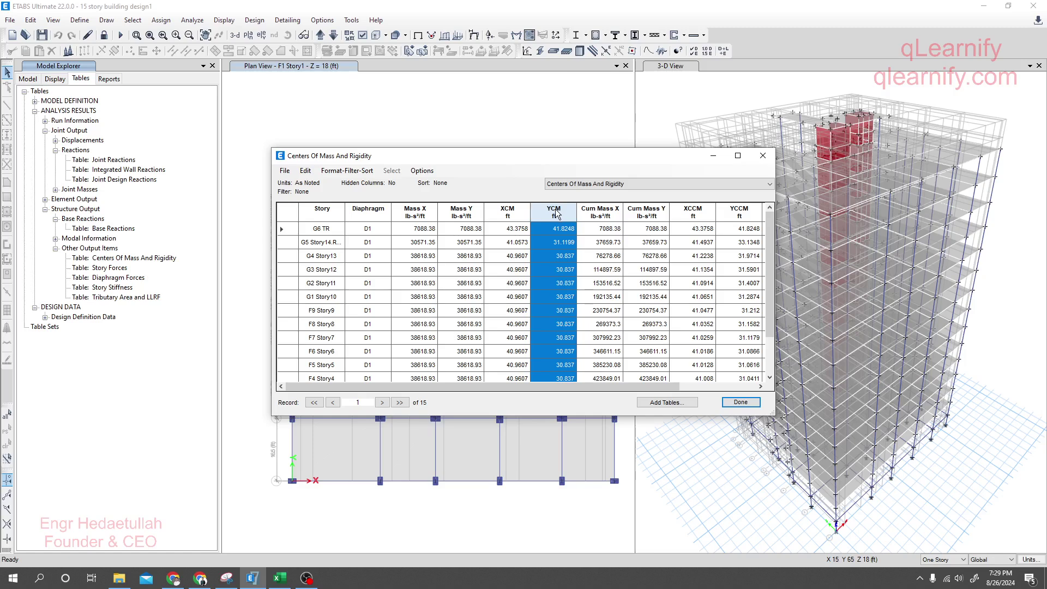
Step: Compare the XCM values story by story, from G6 TR down to F1 Story1, to find the governing mass center distance
{"action": "left_click", "coordinate": [501, 233]}
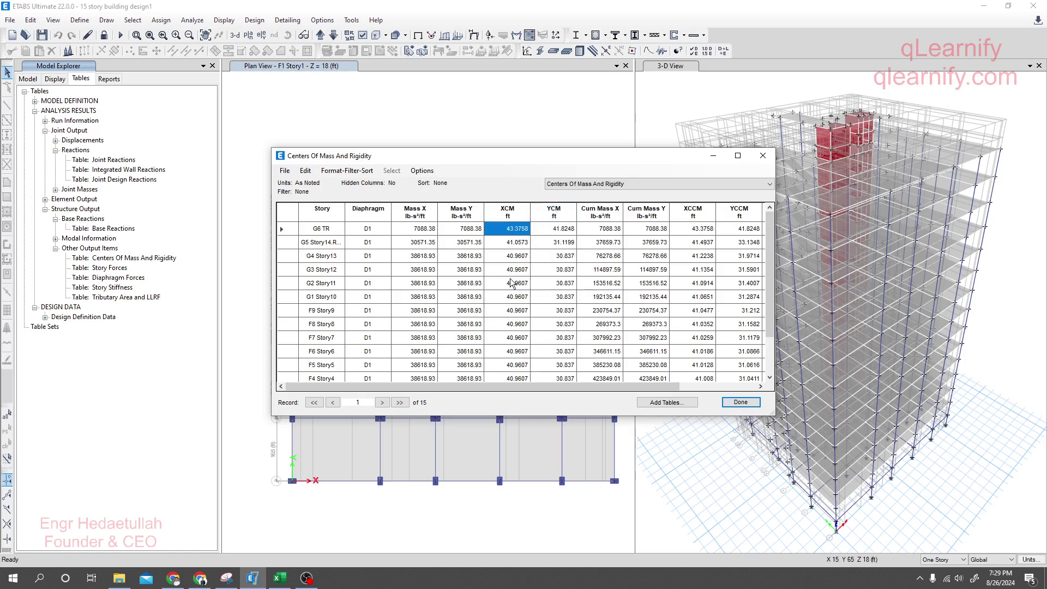
{"action": "left_click", "coordinate": [512, 282]}
{"action": "scroll", "coordinate": [516, 342], "scroll_direction": "down", "scroll_amount": 2}
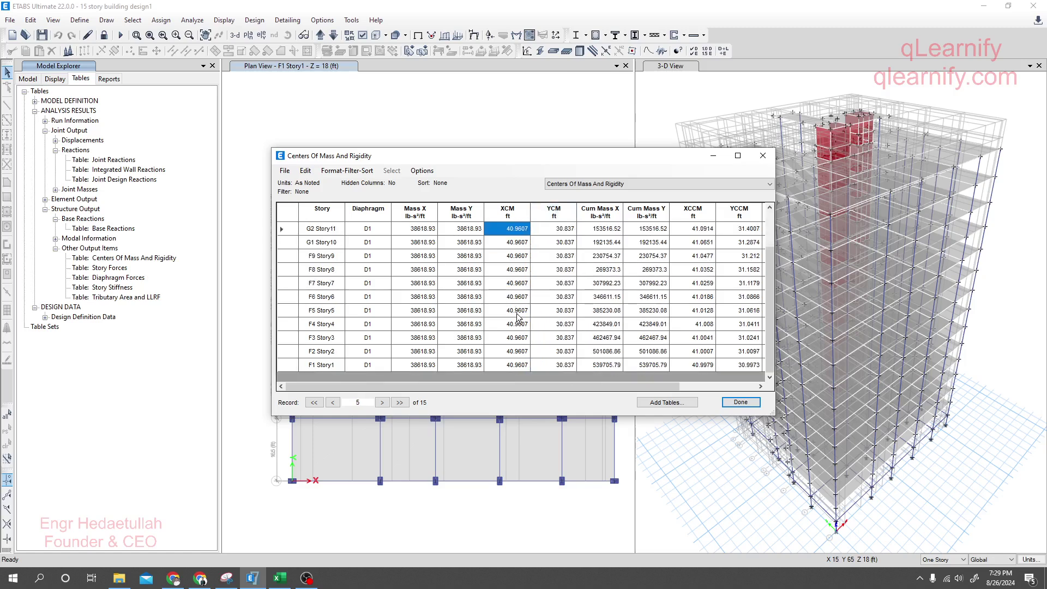
{"action": "scroll", "coordinate": [517, 317], "scroll_direction": "up", "scroll_amount": 2}
{"action": "key", "text": "Down"}
{"action": "key", "text": "Down"}
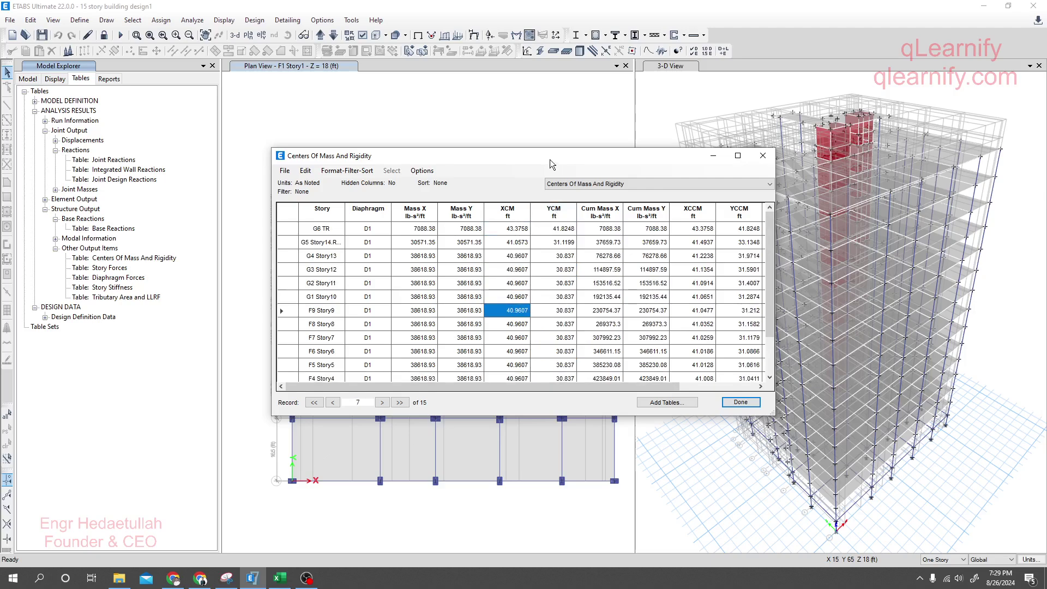
{"action": "left_click_drag", "start_coordinate": [550, 159], "coordinate": [376, 146]}
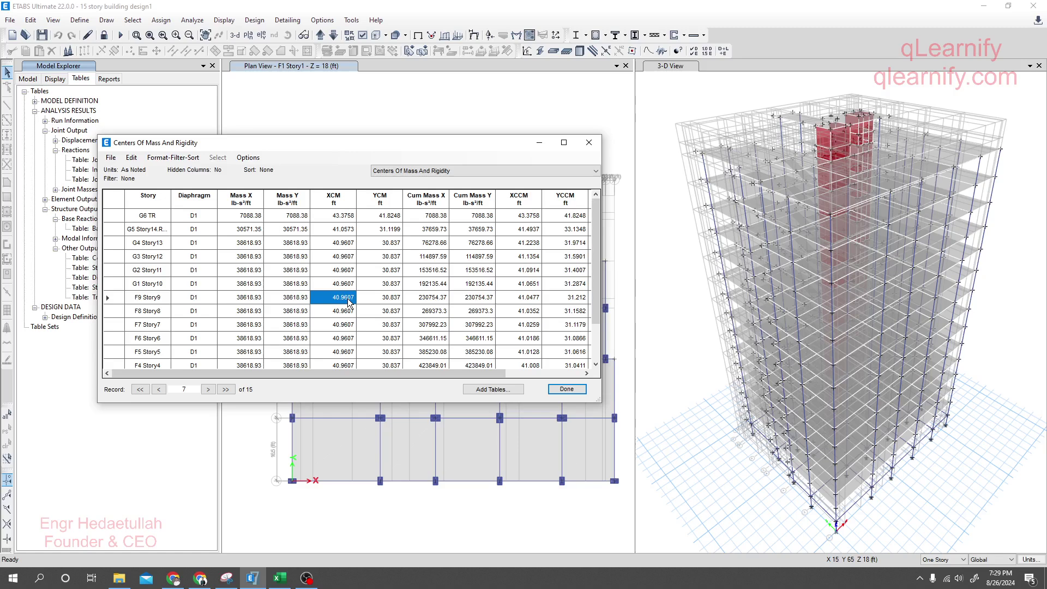
{"action": "scroll", "coordinate": [349, 305], "scroll_direction": "down", "scroll_amount": 2}
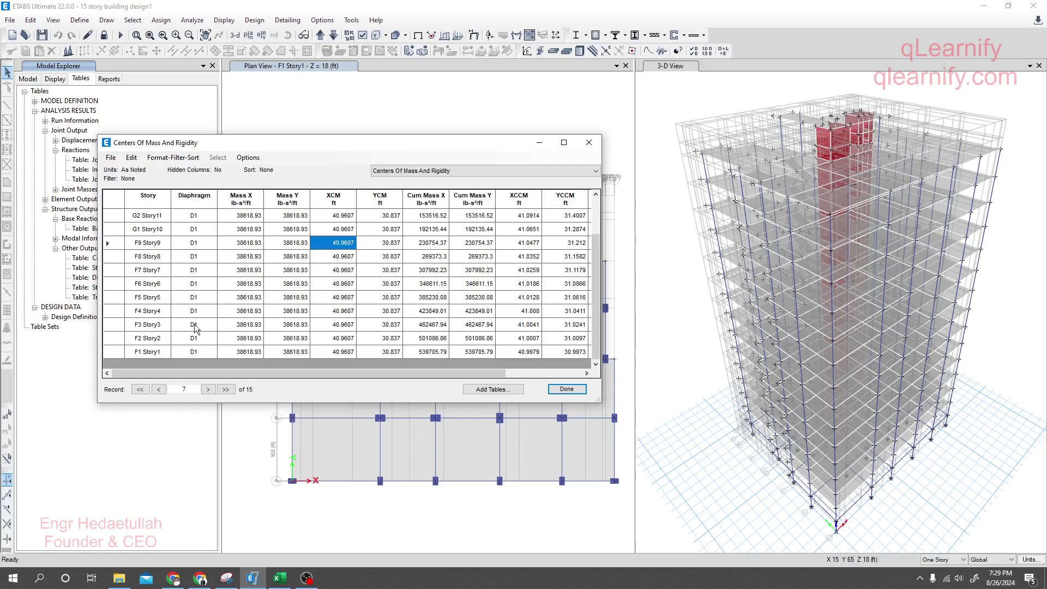
{"action": "scroll", "coordinate": [196, 327], "scroll_direction": "up", "scroll_amount": 2}
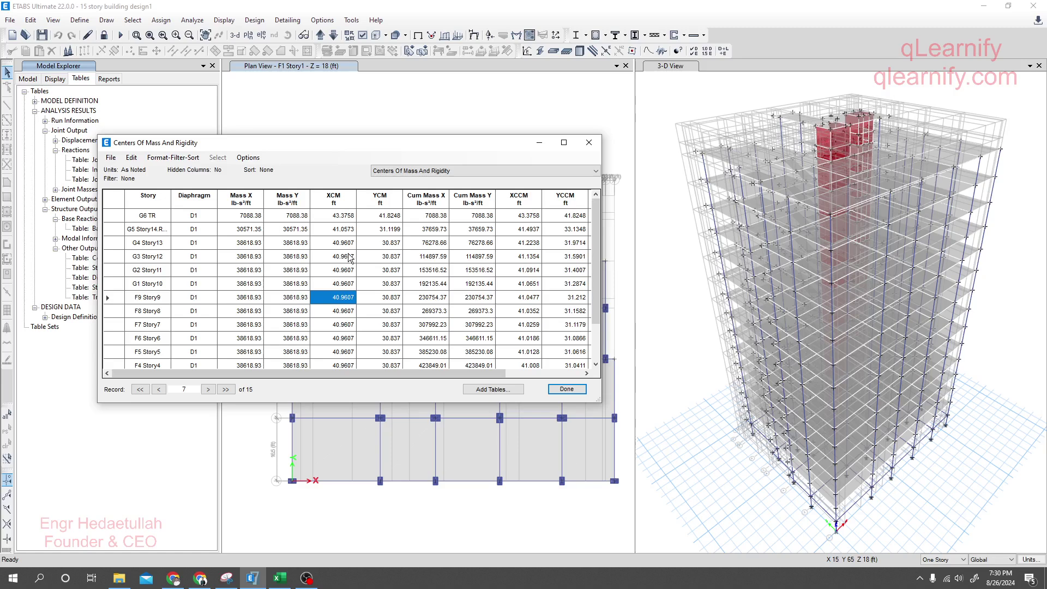
{"action": "left_click_drag", "start_coordinate": [342, 229], "coordinate": [343, 262]}
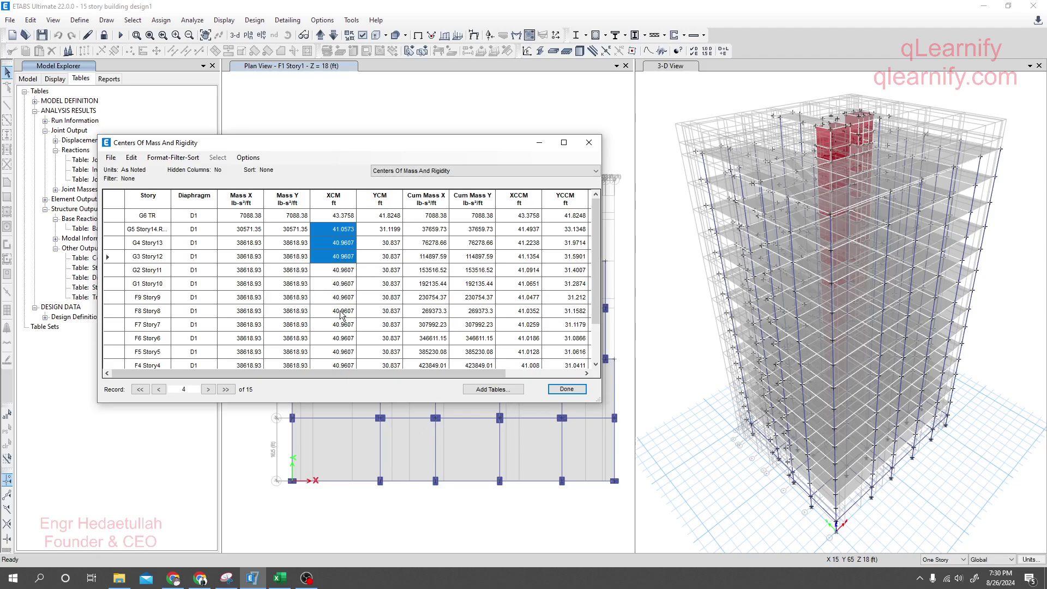
{"action": "left_click_drag", "start_coordinate": [342, 315], "coordinate": [334, 373]}
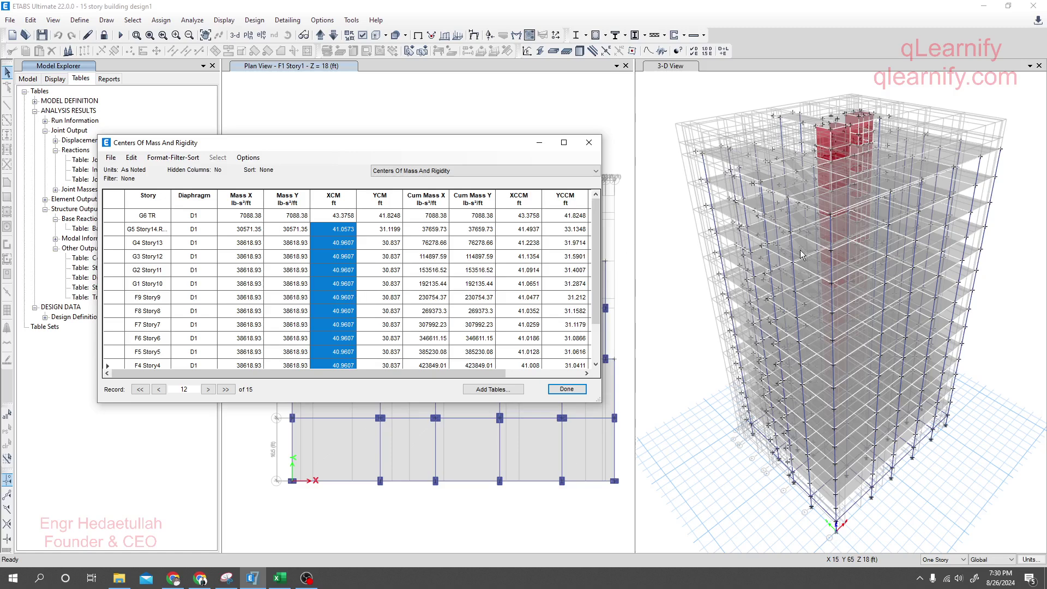
{"action": "left_click", "coordinate": [332, 243]}
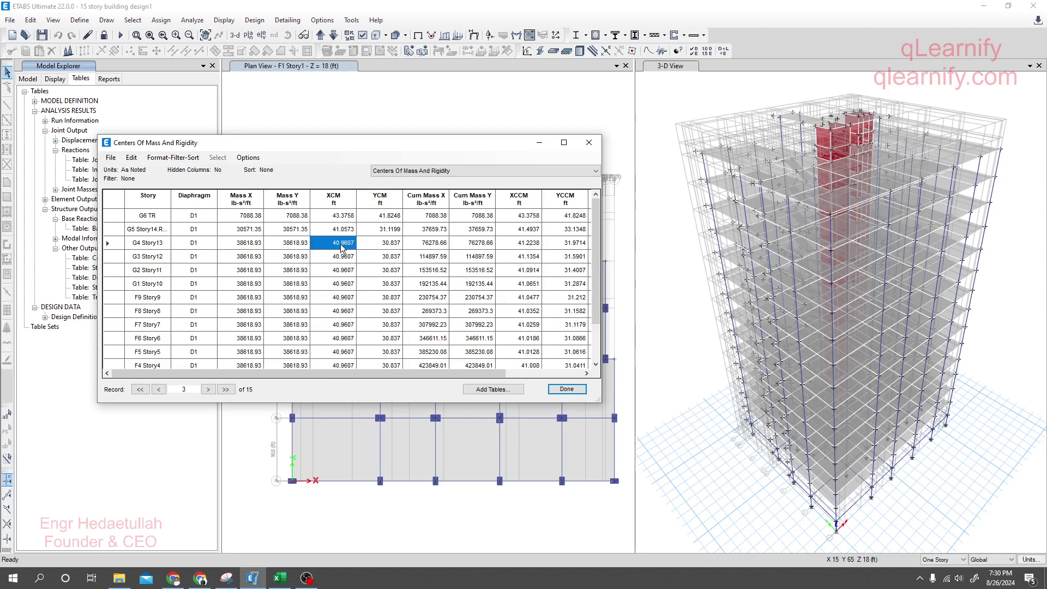
Step: Switch to Excel and set the Distance of Mass Center Along X/Y-direction in F39 to 40.96
{"action": "left_click", "coordinate": [280, 578]}
{"action": "left_click", "coordinate": [309, 457]}
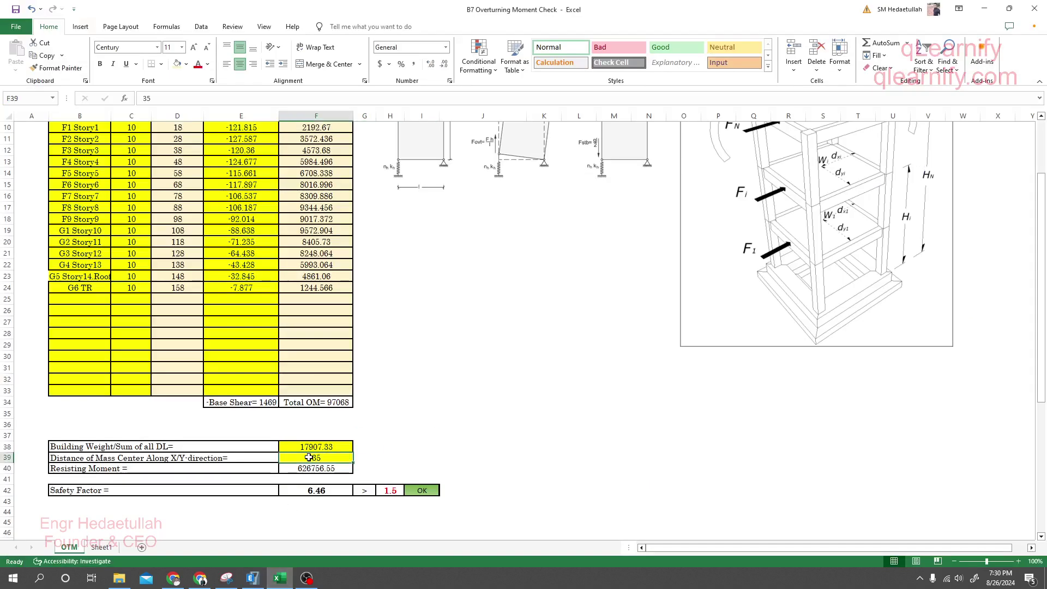
{"action": "type", "text": "40.96"}
{"action": "key", "text": "Return"}
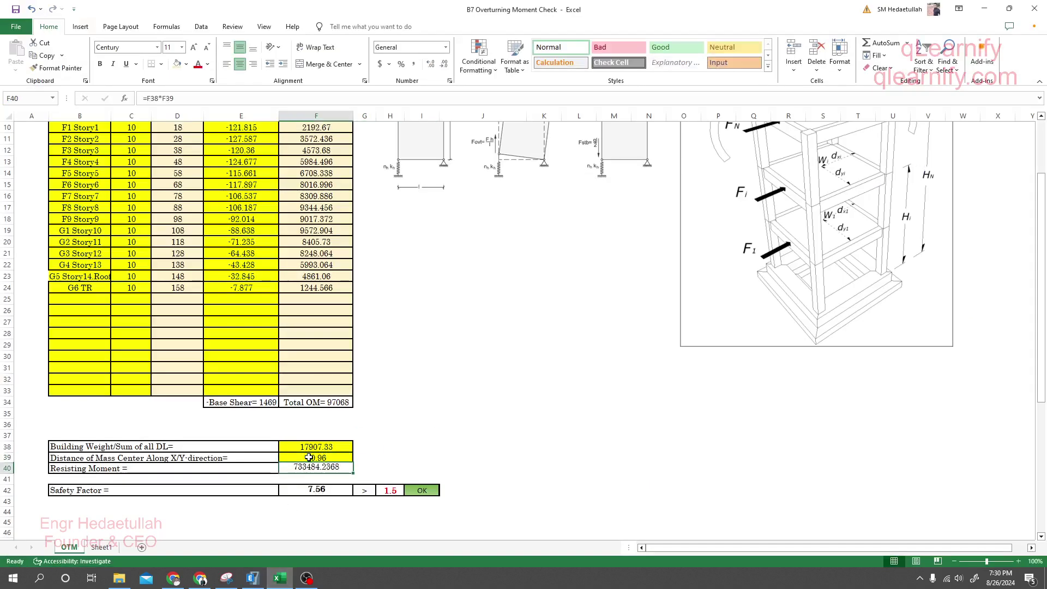
Step: Check the Safety Factor in F42 against the 1.5 limit, save the workbook and review the OTM sheet
{"action": "left_click", "coordinate": [543, 391]}
{"action": "left_click", "coordinate": [313, 489]}
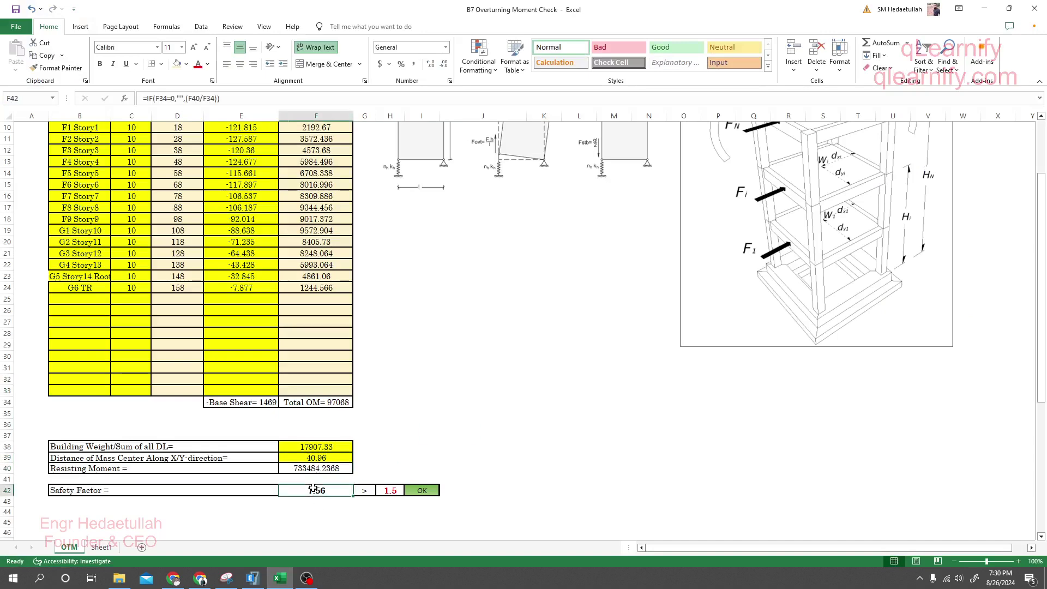
{"action": "left_click", "coordinate": [448, 376]}
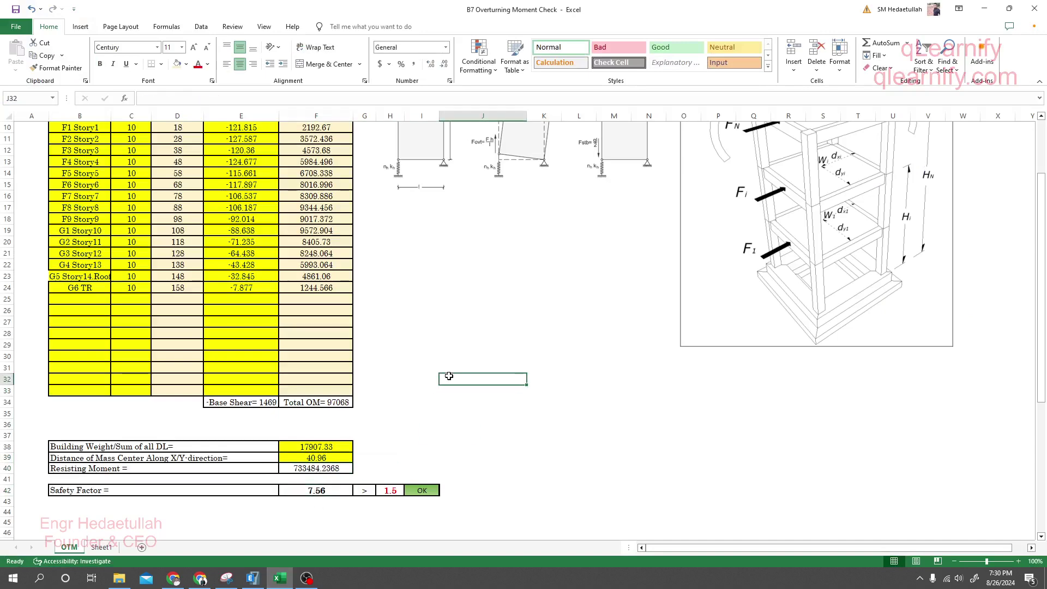
{"action": "left_click", "coordinate": [377, 519]}
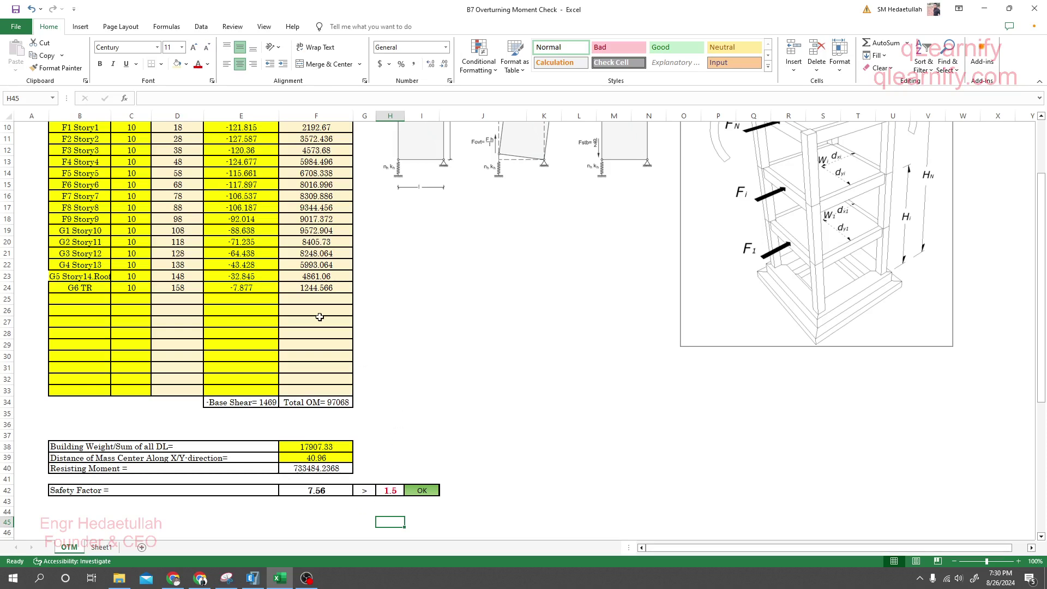
{"action": "left_click", "coordinate": [16, 9]}
{"action": "scroll", "coordinate": [251, 384], "scroll_direction": "up", "scroll_amount": 3}
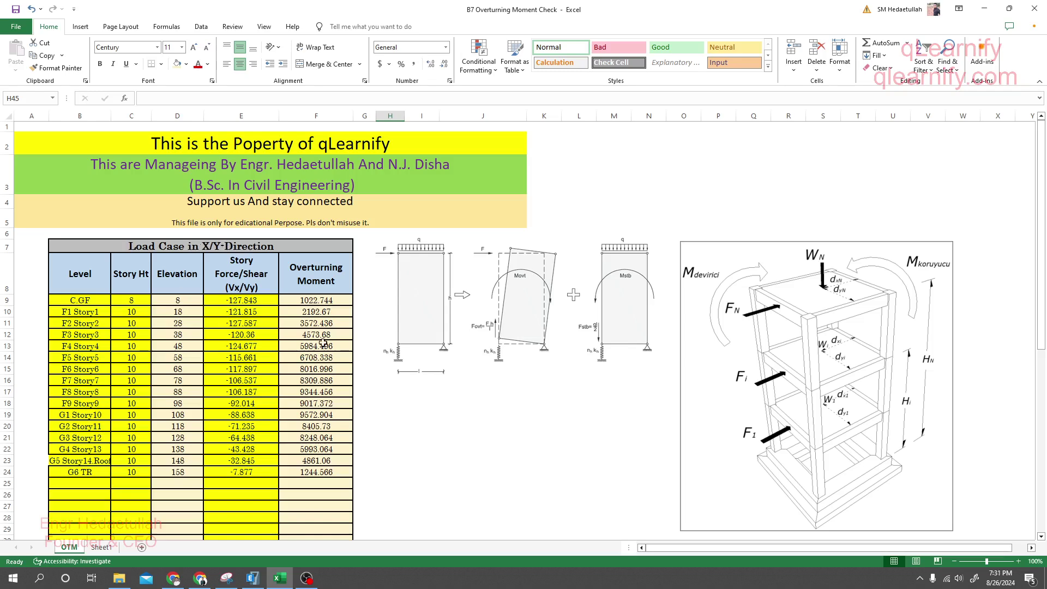
{"action": "scroll", "coordinate": [324, 342], "scroll_direction": "down", "scroll_amount": 3}
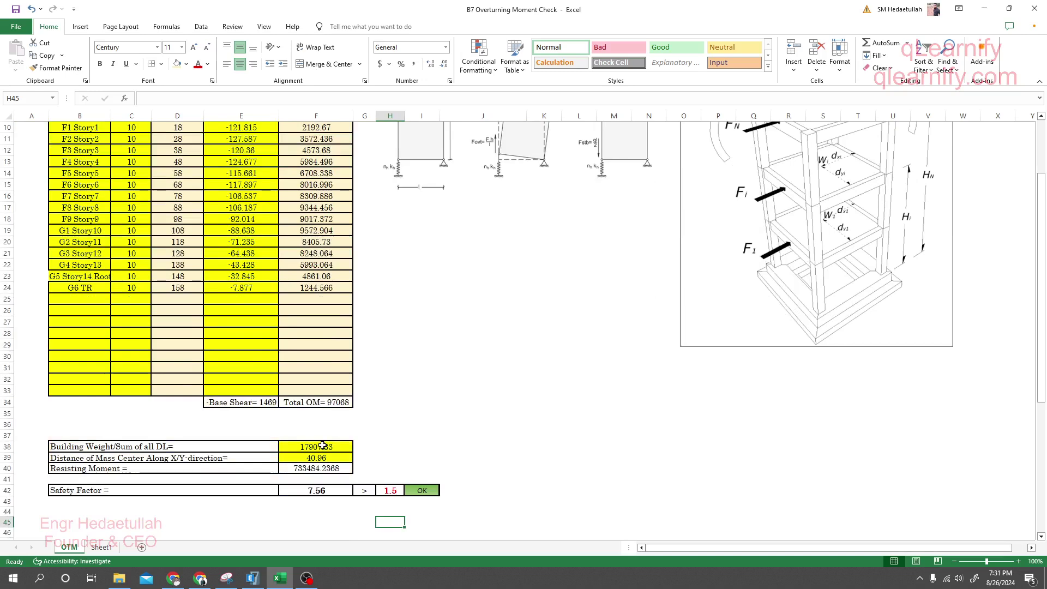